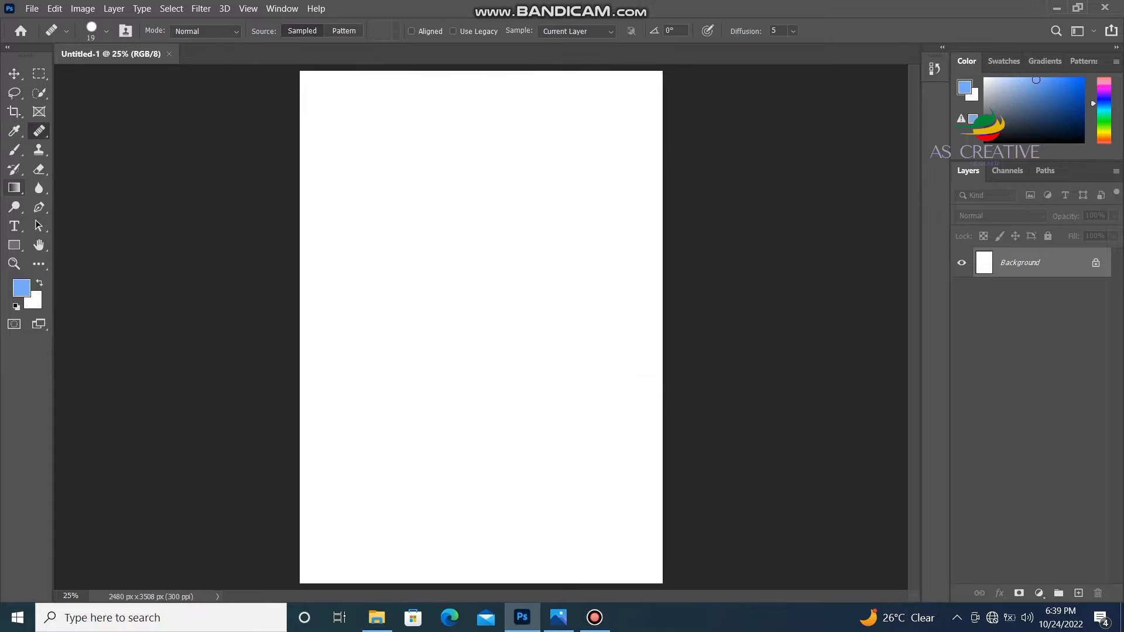
Step: Fill the blank white canvas with the light blue foreground colour using the Paint Bucket
right_click(14, 188)
left_click(82, 202)
left_click(481, 293)
Step: Open the picture whatsapp-dp-cute-couple.jpeg
left_click(14, 74)
left_click(31, 9)
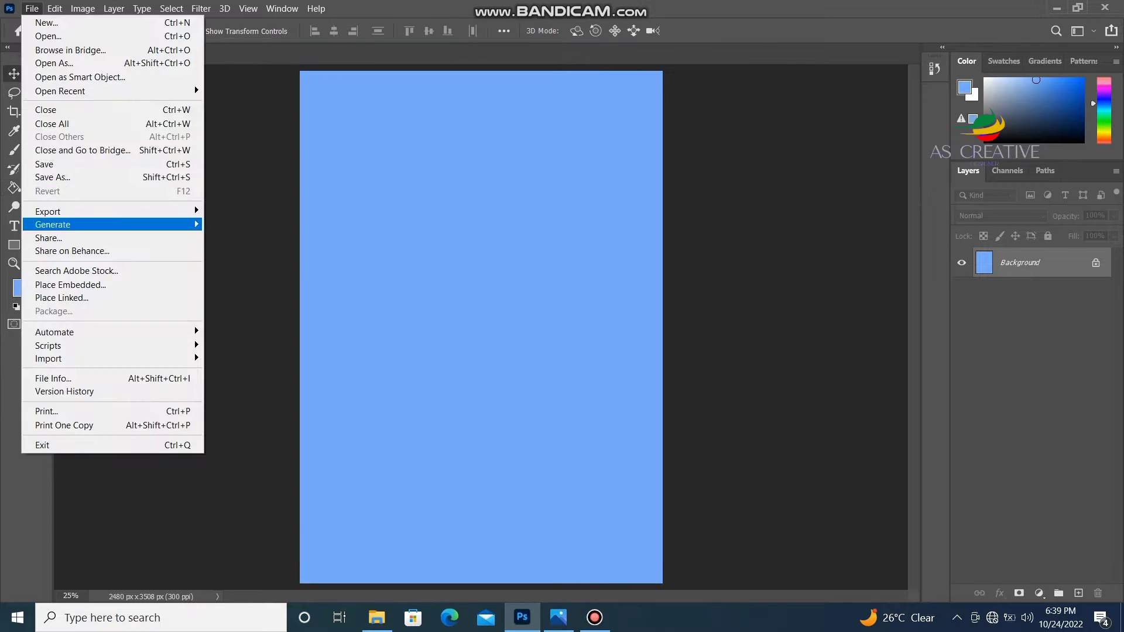
left_click(47, 35)
left_click(276, 130)
left_click(439, 352)
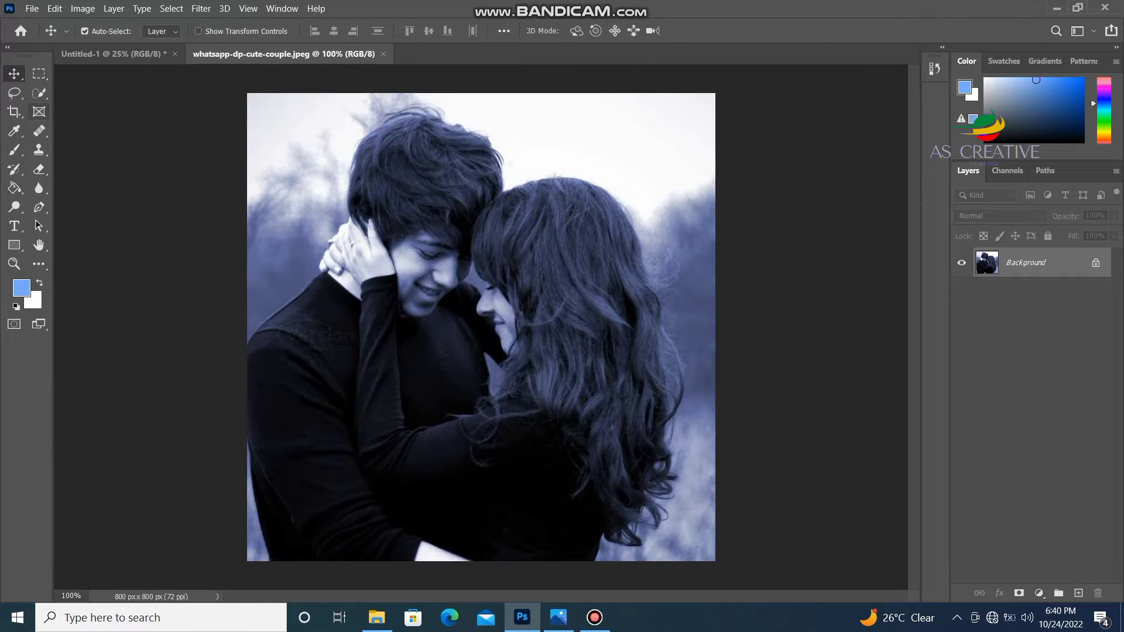
Step: Select the couple with the Quick Selection tool and Select Subject, leaving the background out
right_click(38, 93)
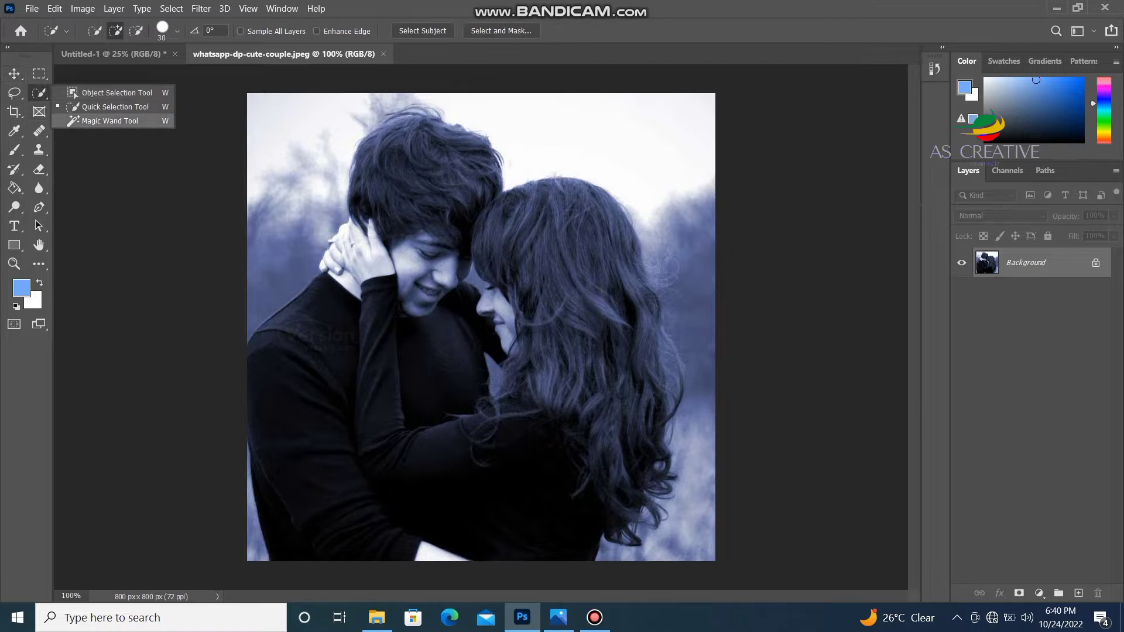
left_click(88, 107)
left_click_drag(403, 180, 450, 222)
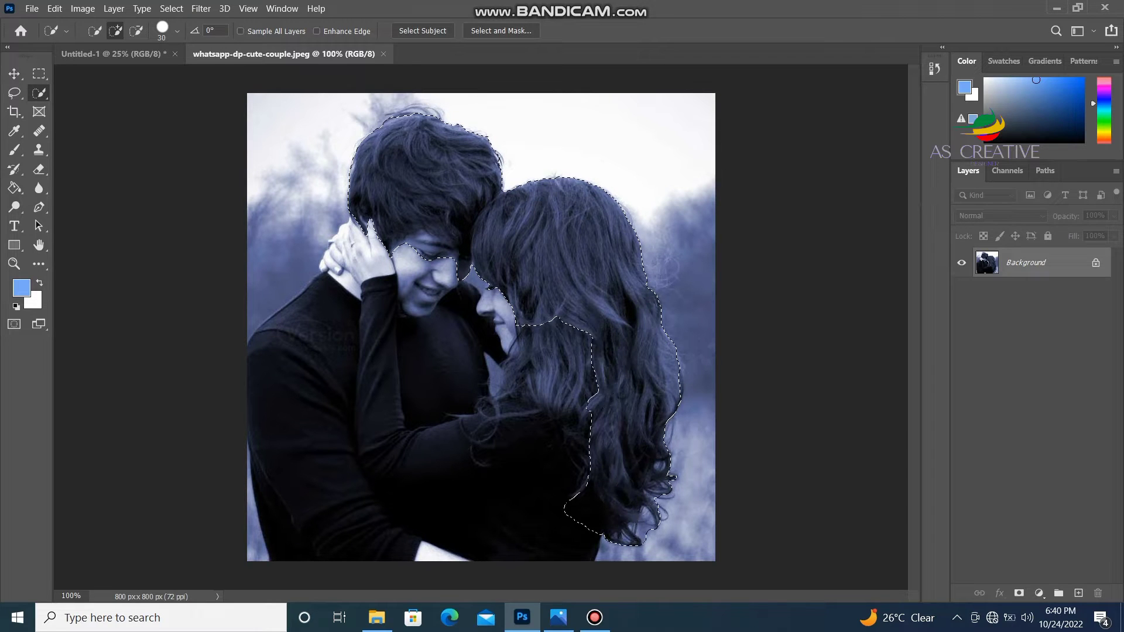
left_click_drag(493, 542, 454, 513)
left_click(422, 31)
key("Return")
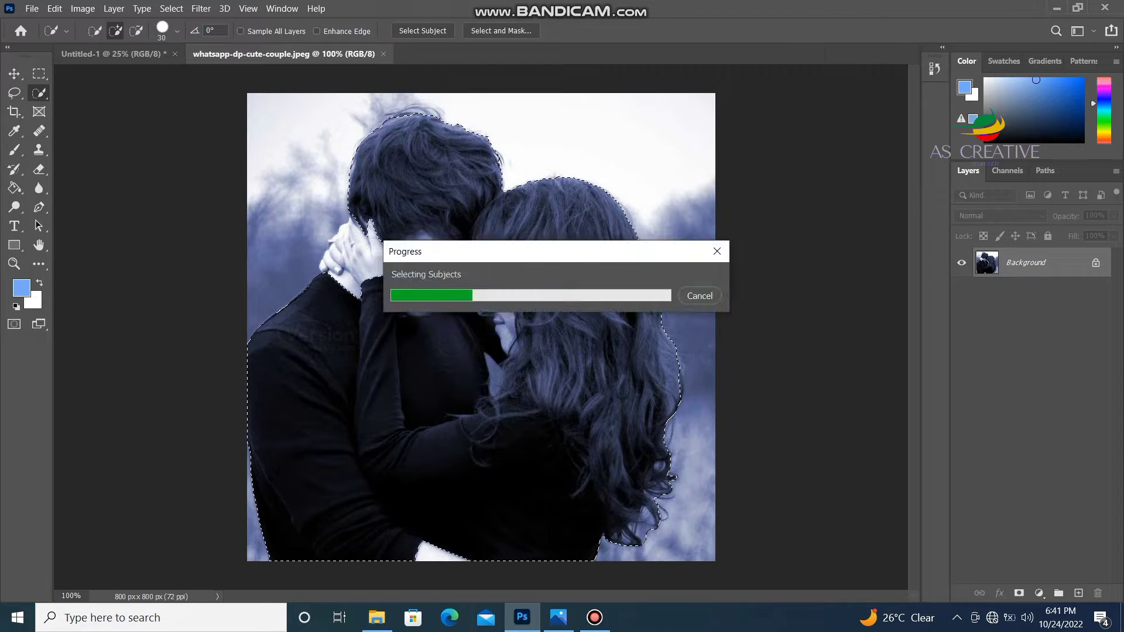
Step: Refine the couple selection in Select and Mask with 69% transparency, a 2 px radius and a raised feather, and output the masked cutout
left_click(502, 30)
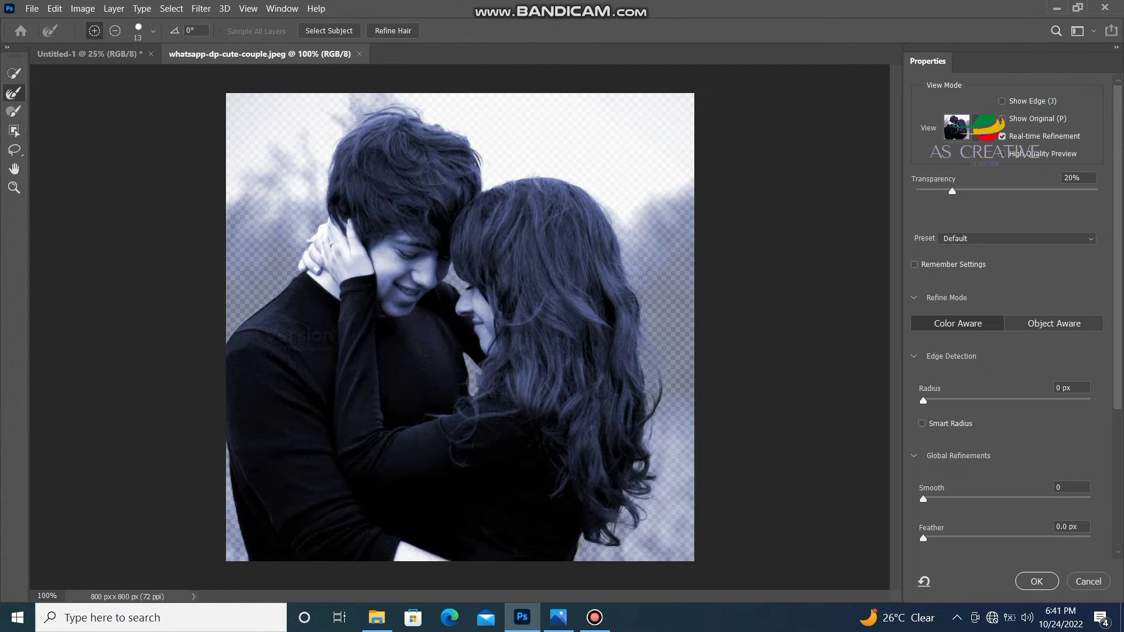
left_click_drag(952, 191, 1045, 191)
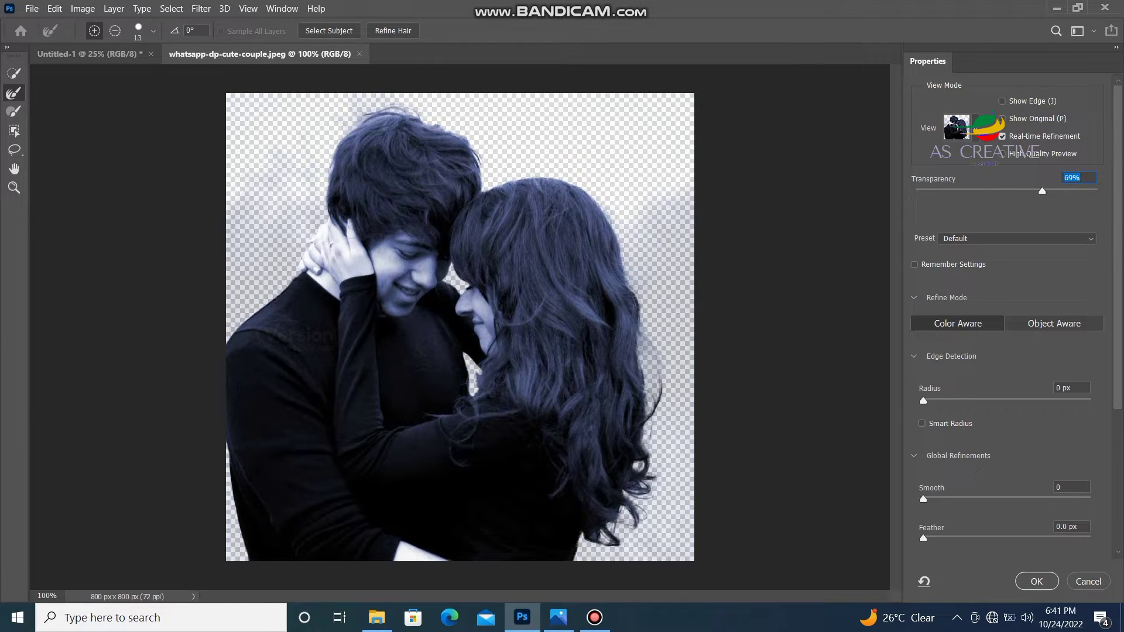
left_click_drag(931, 401, 938, 402)
left_click(14, 111)
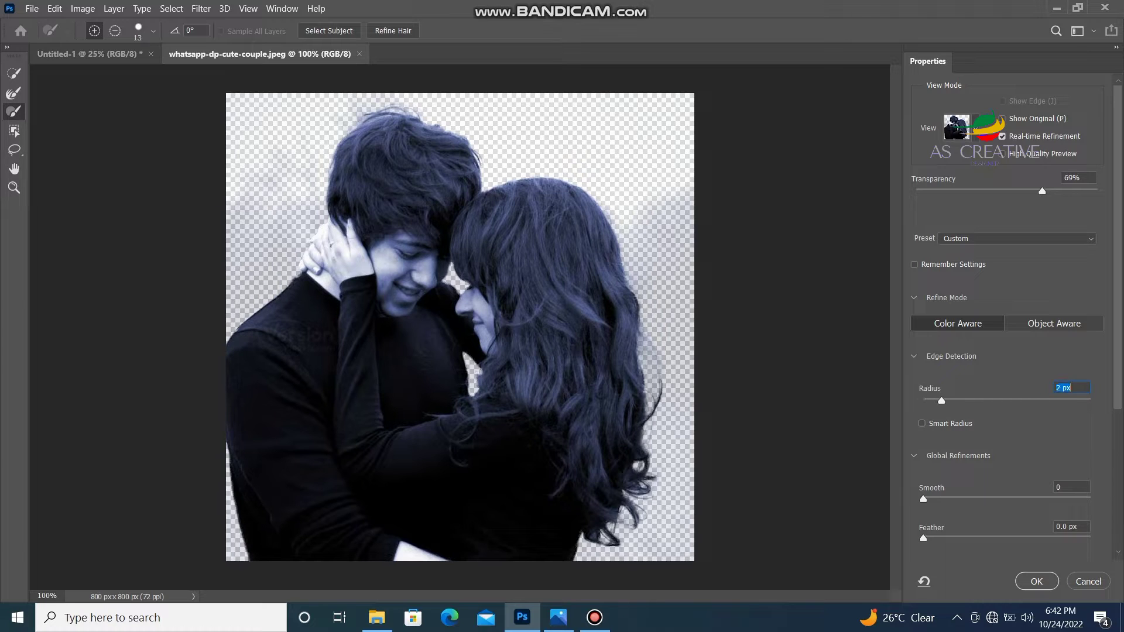
left_click_drag(923, 539, 993, 548)
left_click(1119, 552)
left_click(1037, 582)
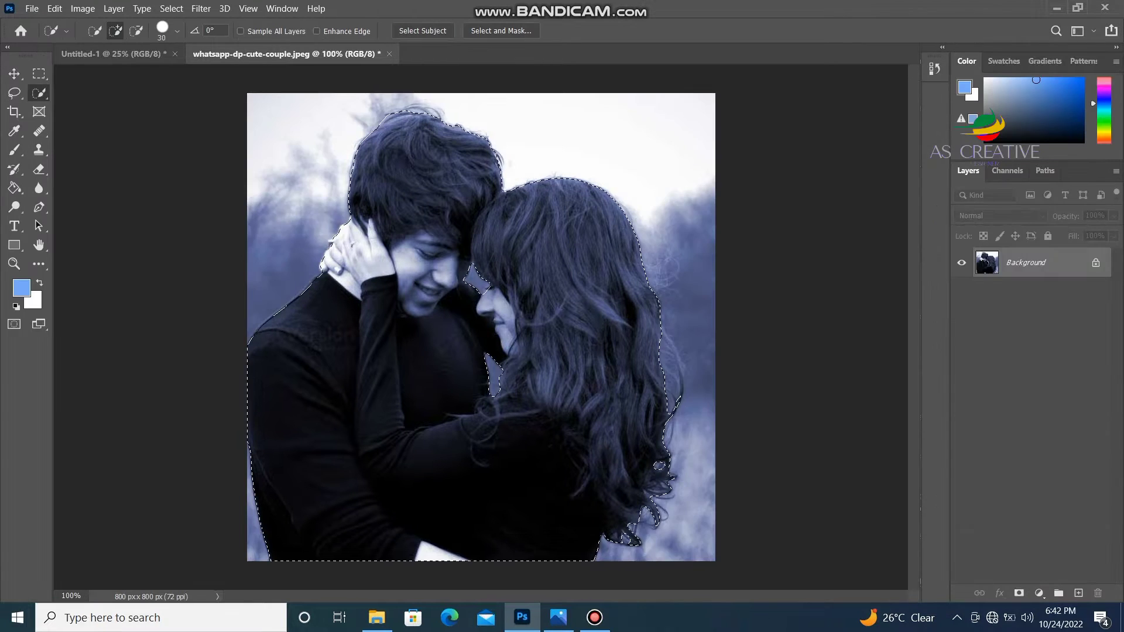
Step: Bring the masked couple cutout into the Untitled-1 document, over the upper left part of the blue canvas
mouse_move(396, 276)
left_mouse_down()
mouse_move(251, 147)
mouse_move(111, 53)
mouse_move(394, 262)
left_mouse_up()
key("ctrl+t")
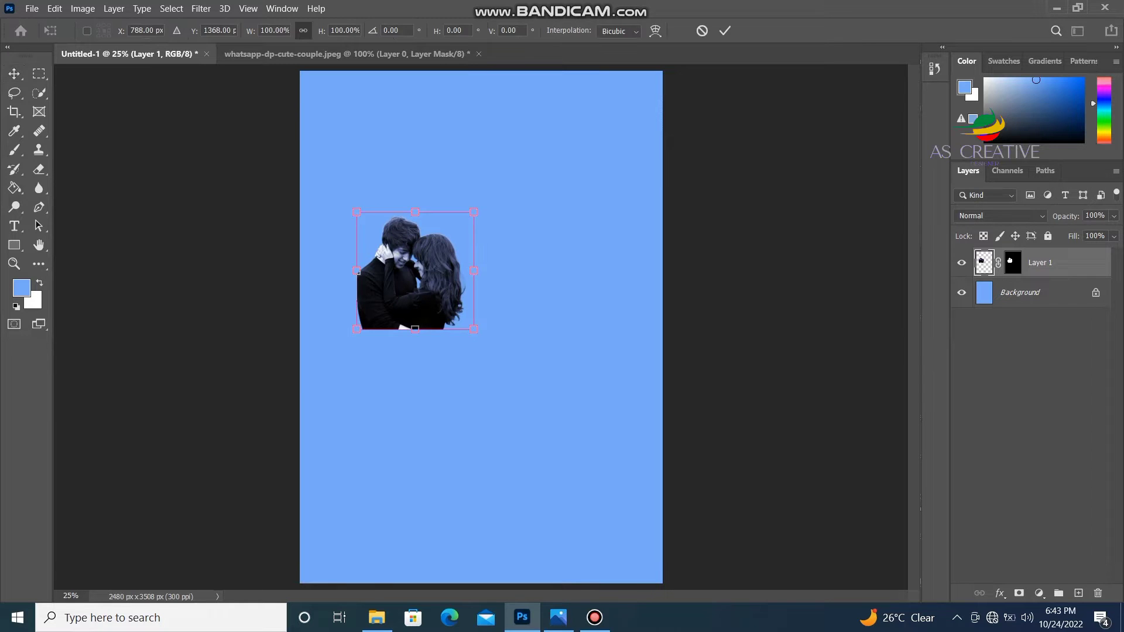
key("Escape")
Step: Apply the artistic Rough Pastels filter from the Filter Gallery to the blue Background layer
left_click(1020, 292)
left_click(201, 9)
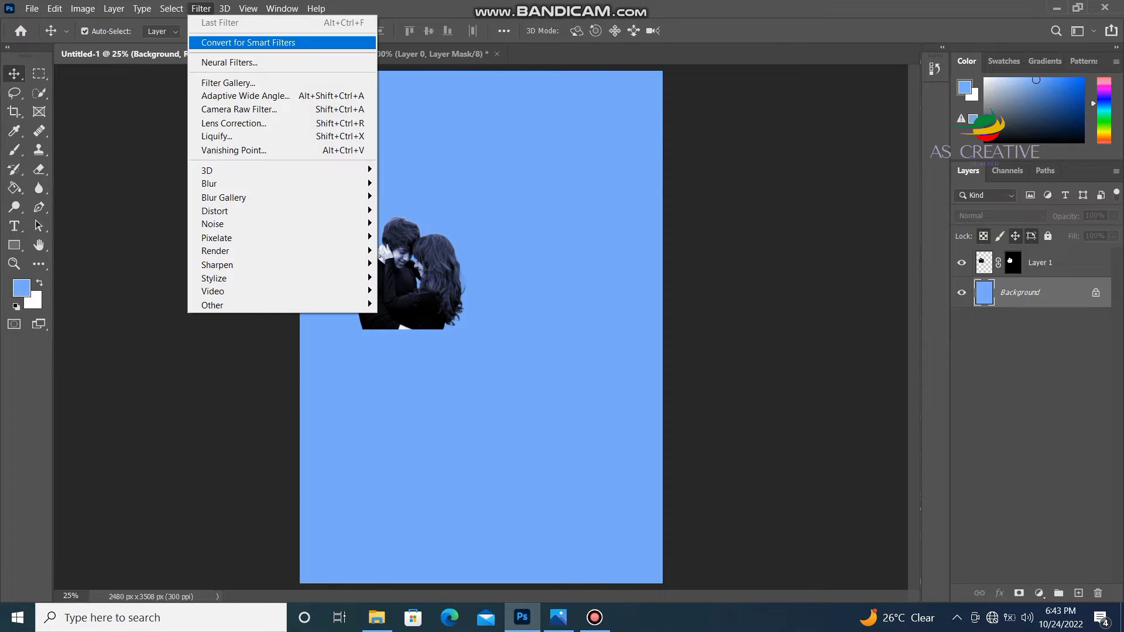
left_click(229, 83)
left_click(811, 269)
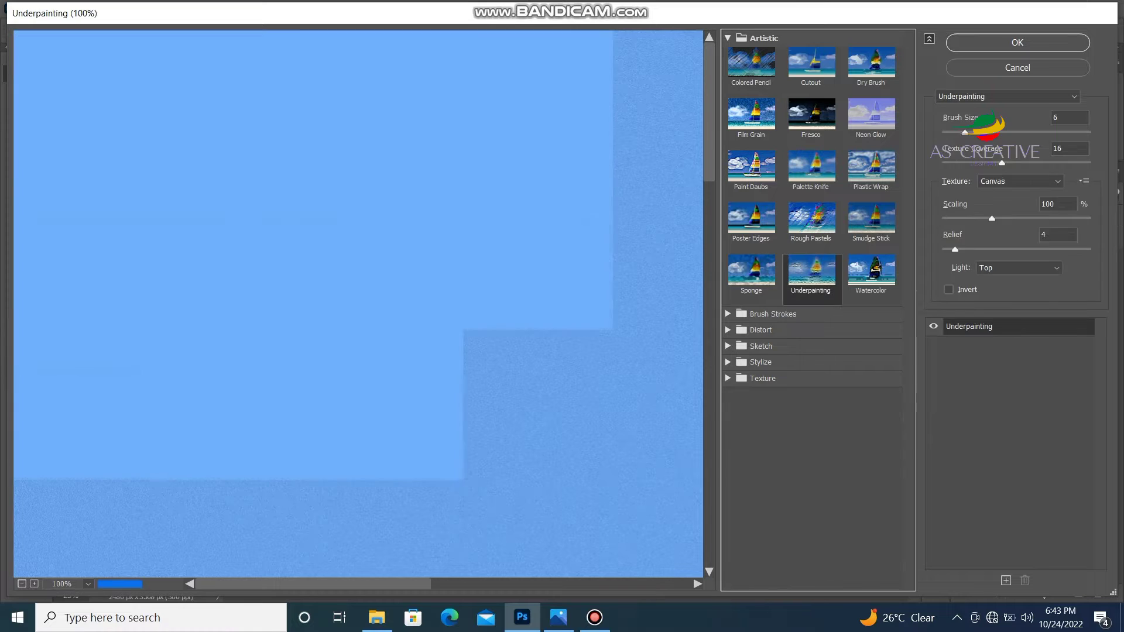
left_click(751, 270)
left_click(811, 217)
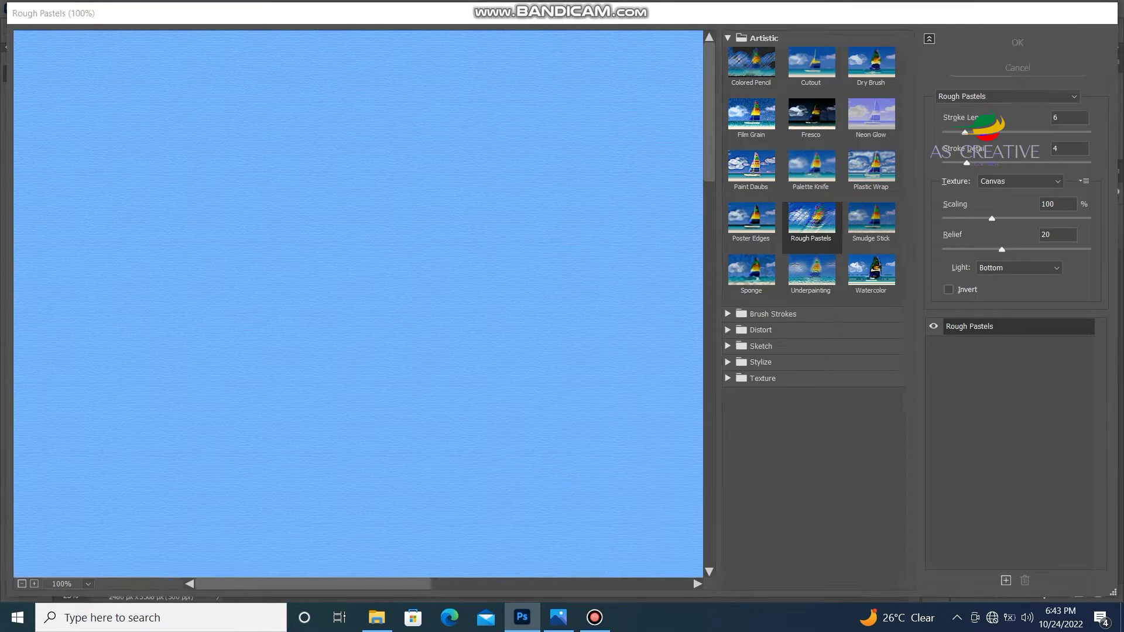
key("Return")
Step: Scale the couple layer to 275.50% and centre it horizontally in the upper part of the canvas
left_click(1040, 262)
key("ctrl+t")
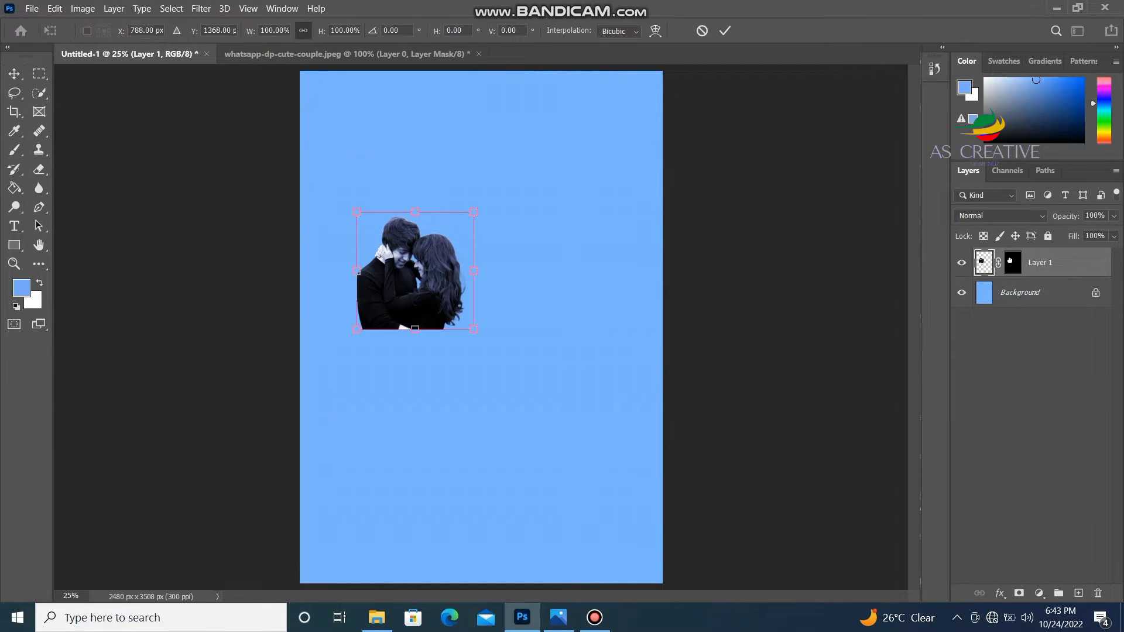
left_click_drag(357, 212, 368, 142)
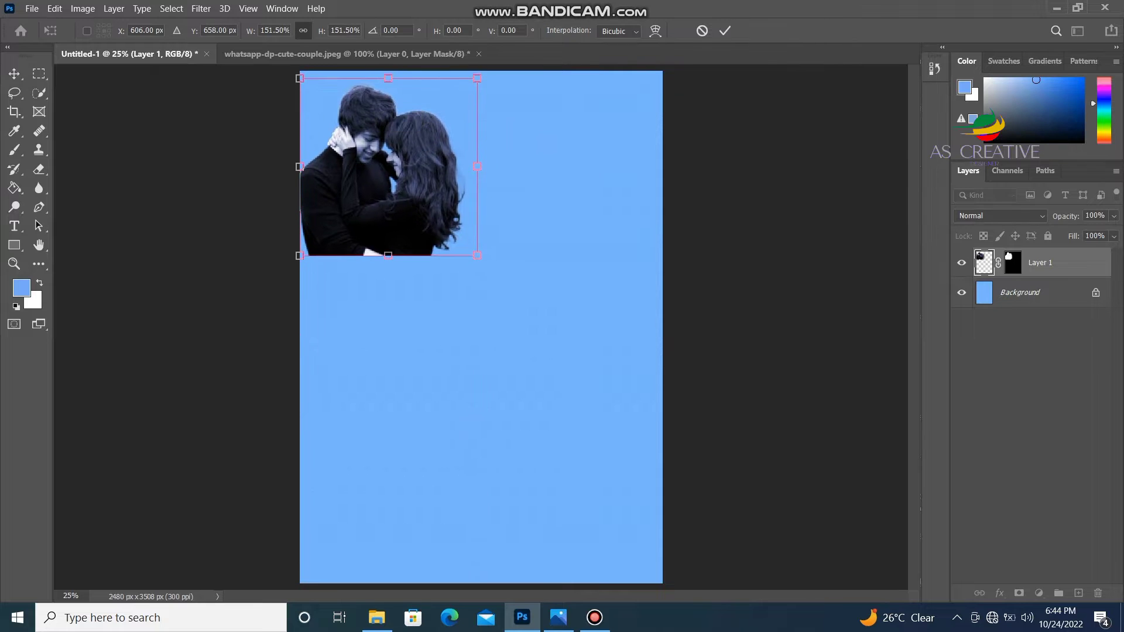
left_click_drag(477, 256, 665, 378)
left_click_drag(466, 281, 481, 280)
left_click_drag(482, 411, 481, 399)
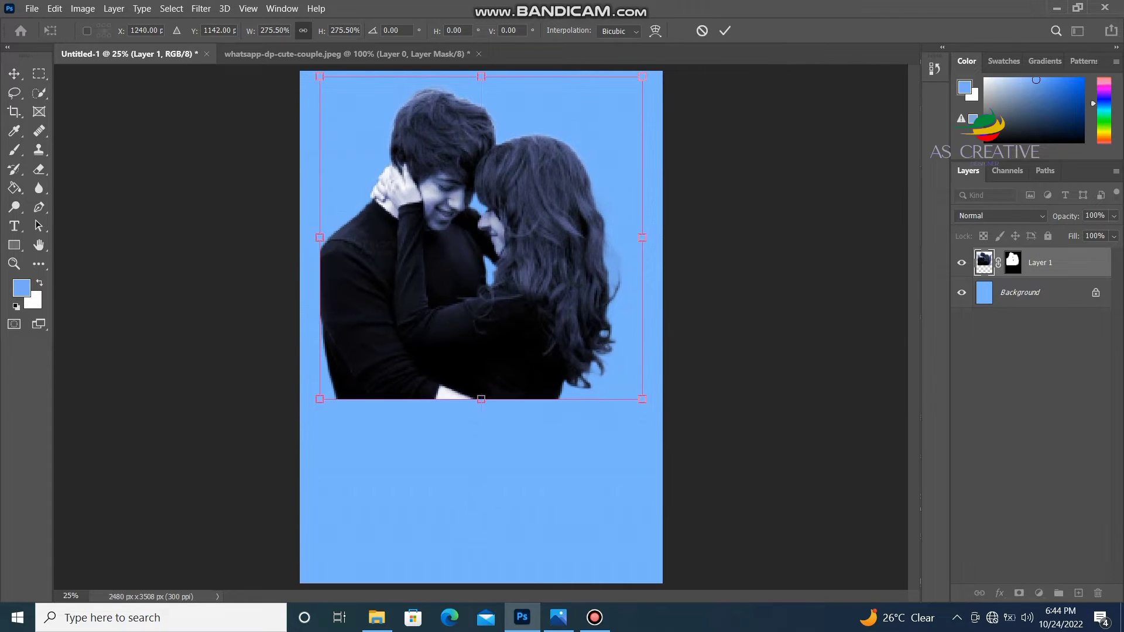
key("Return")
Step: Open the additional background pictures, bring the pink cloud picture into Untitled-1 and close the couple's source document
left_click(32, 9)
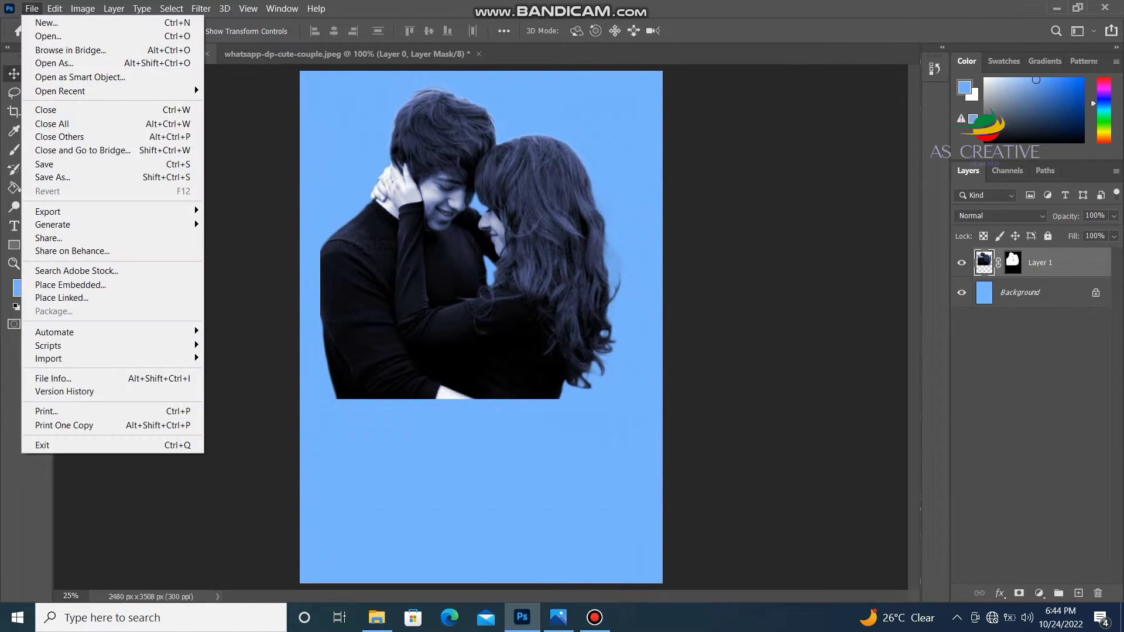
left_click(48, 37)
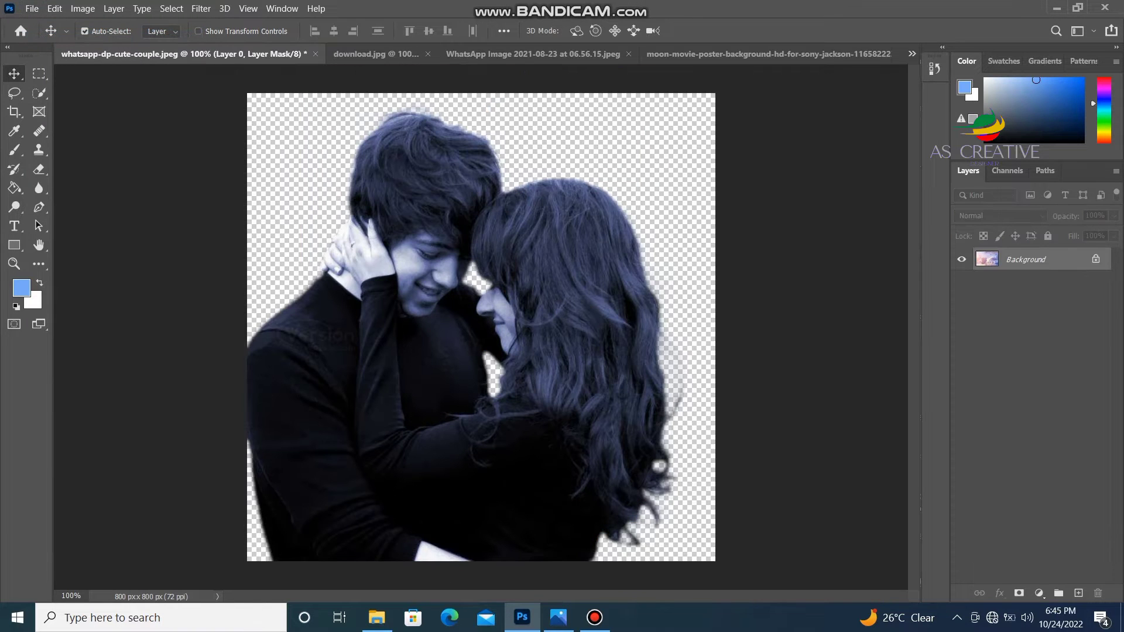
left_click_drag(184, 54, 389, 249)
key("ctrl+w")
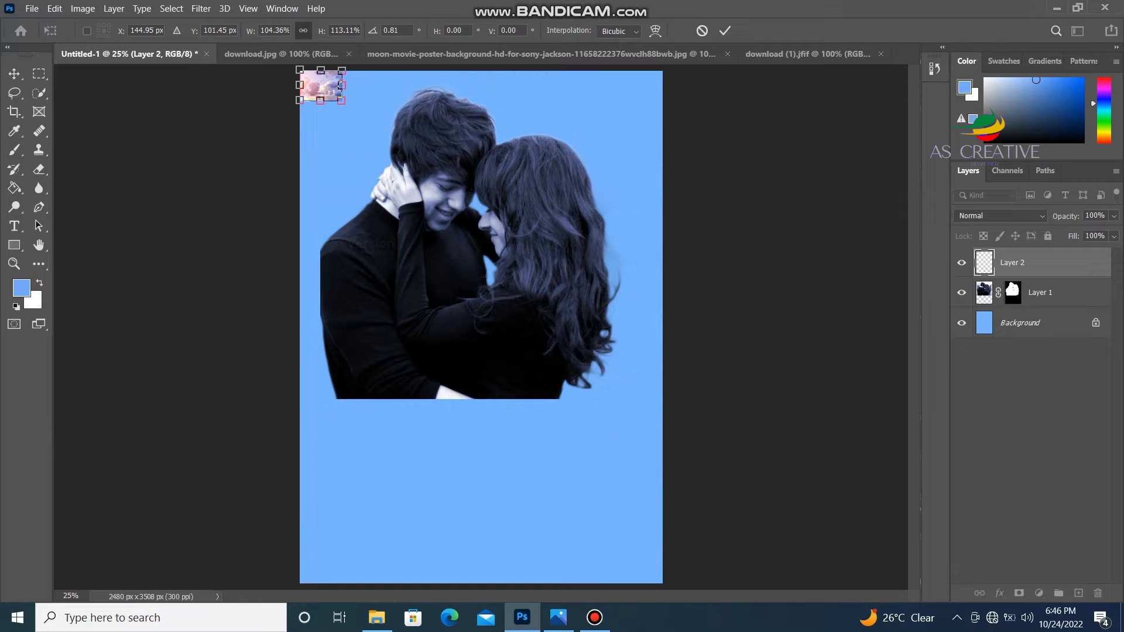
Step: Enlarge the cloud layer to about 1170% wide and 1268% high so it covers the upper canvas
left_click_drag(347, 88, 836, 409)
key("ctrl+z")
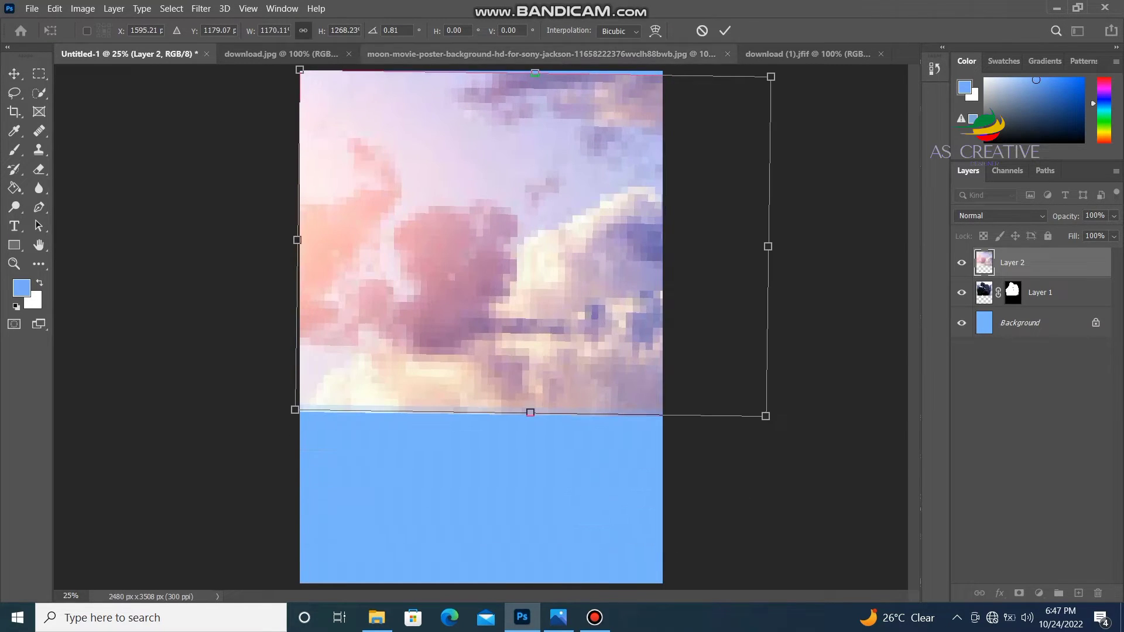
key("Return")
Step: Open the cloud layer in the Camera Raw Filter and set temperature to +40 and tint to +64
left_click(128, 130)
left_click(201, 8)
left_click(200, 9)
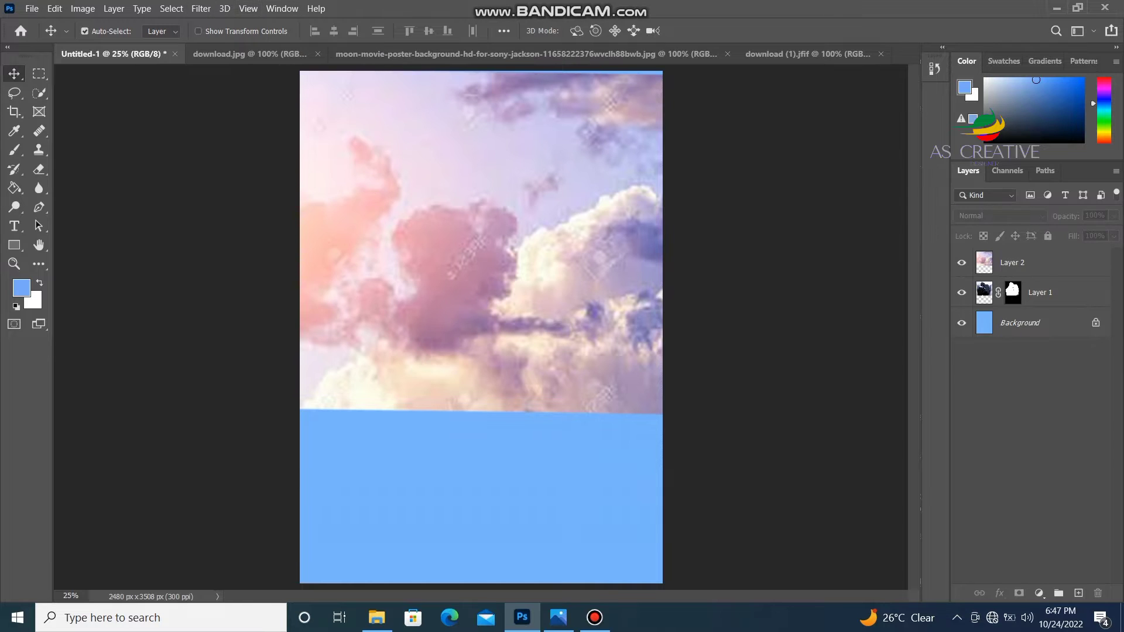
left_click(351, 146)
left_click(224, 9)
left_click(201, 9)
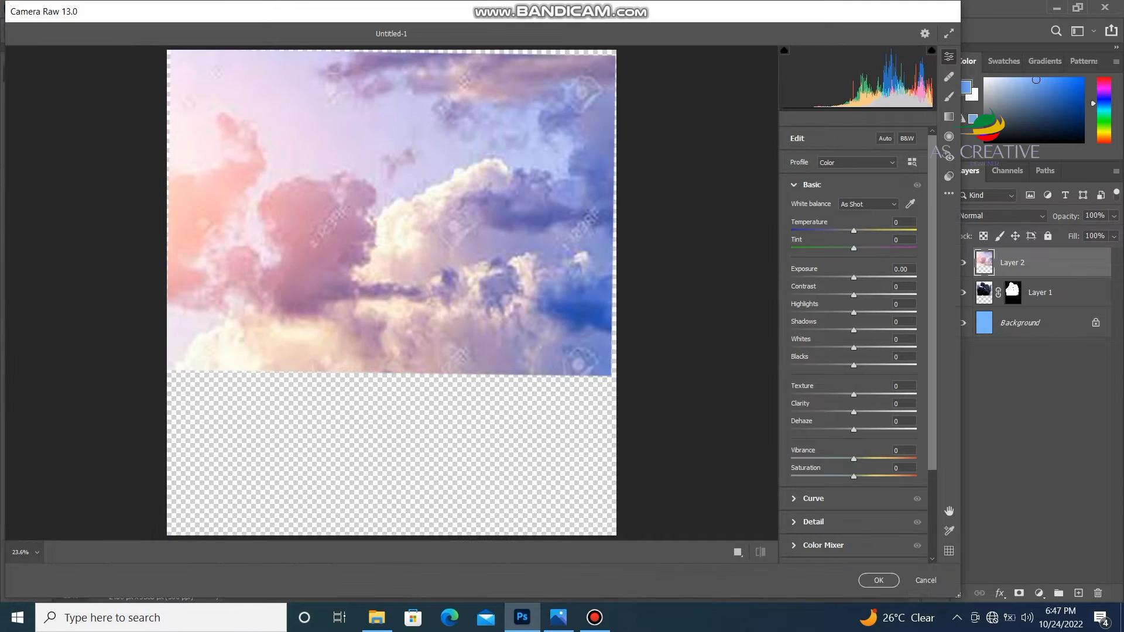
left_click_drag(854, 248, 880, 248)
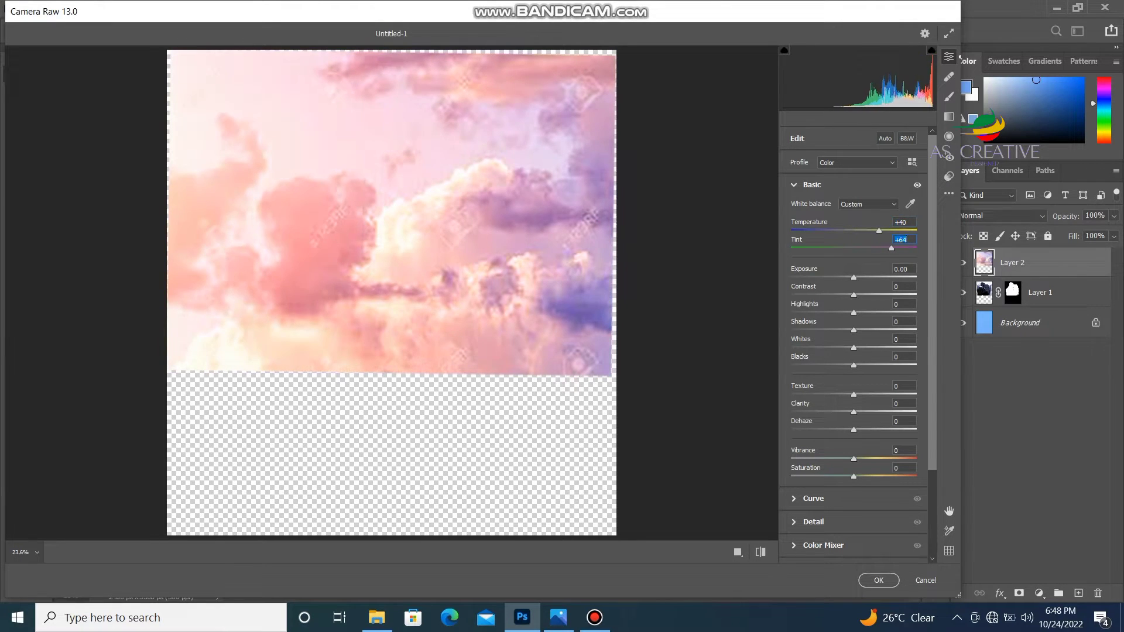
Step: Set the clouds' shadows to -15, texture to -15 and dehaze to +33, and lower saturation until they are nearly grey
mouse_move(854, 331)
left_mouse_down()
mouse_move(885, 330)
mouse_move(845, 330)
left_mouse_up()
left_click_drag(854, 477, 816, 477)
left_click_drag(854, 430, 845, 394)
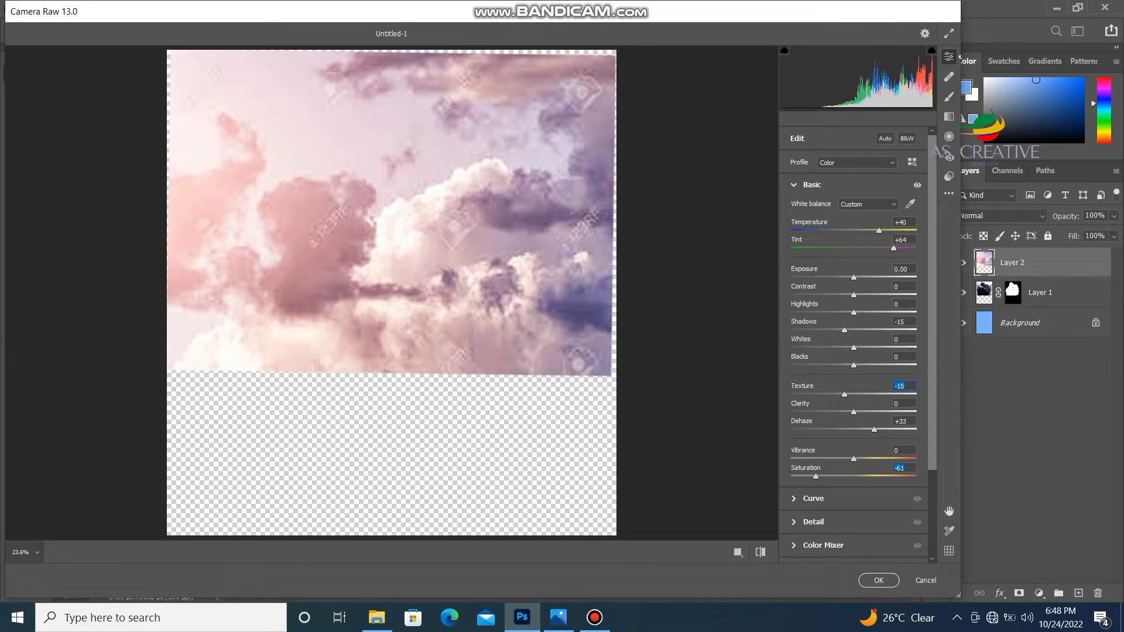
left_click_drag(816, 477, 796, 477)
left_click(925, 580)
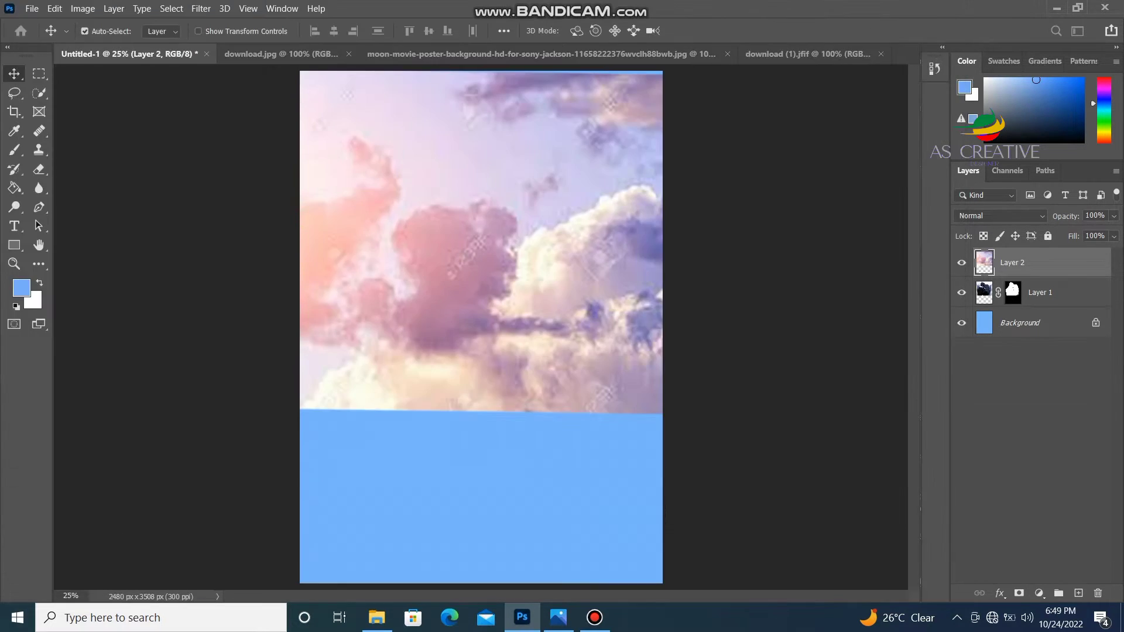
Step: Scale the grey cloud layer to 80.83% and stretch it down almost to the bottom edge of the canvas
mouse_move(333, 361)
left_mouse_down()
mouse_move(602, 311)
mouse_move(317, 347)
left_mouse_up()
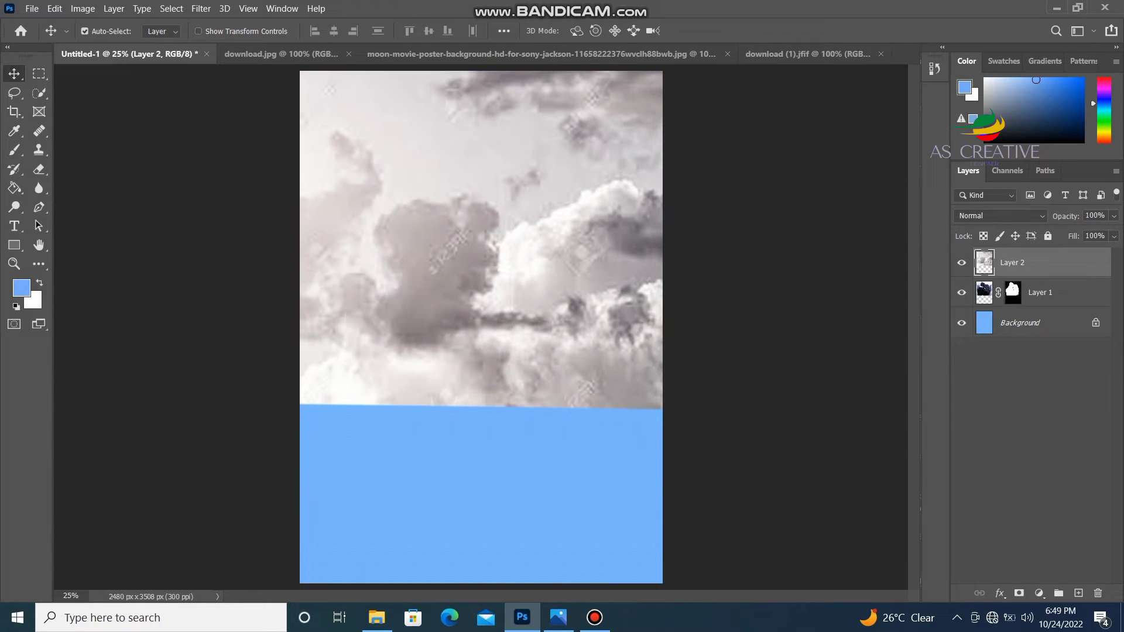
key("ctrl+t")
left_click_drag(753, 407, 661, 344)
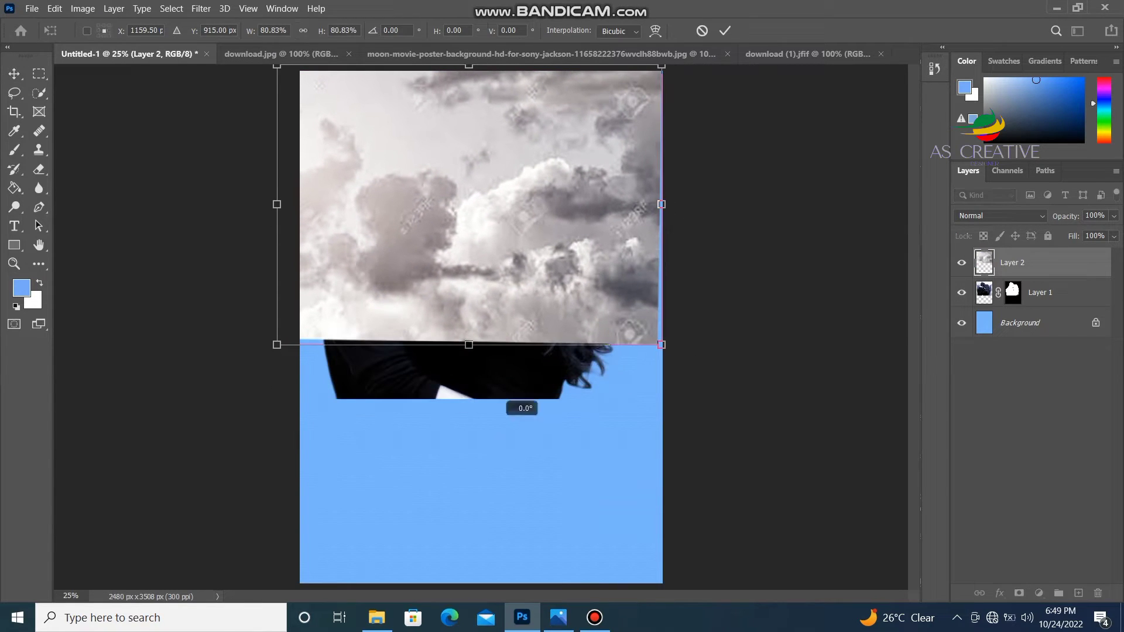
left_click_drag(469, 345, 469, 555)
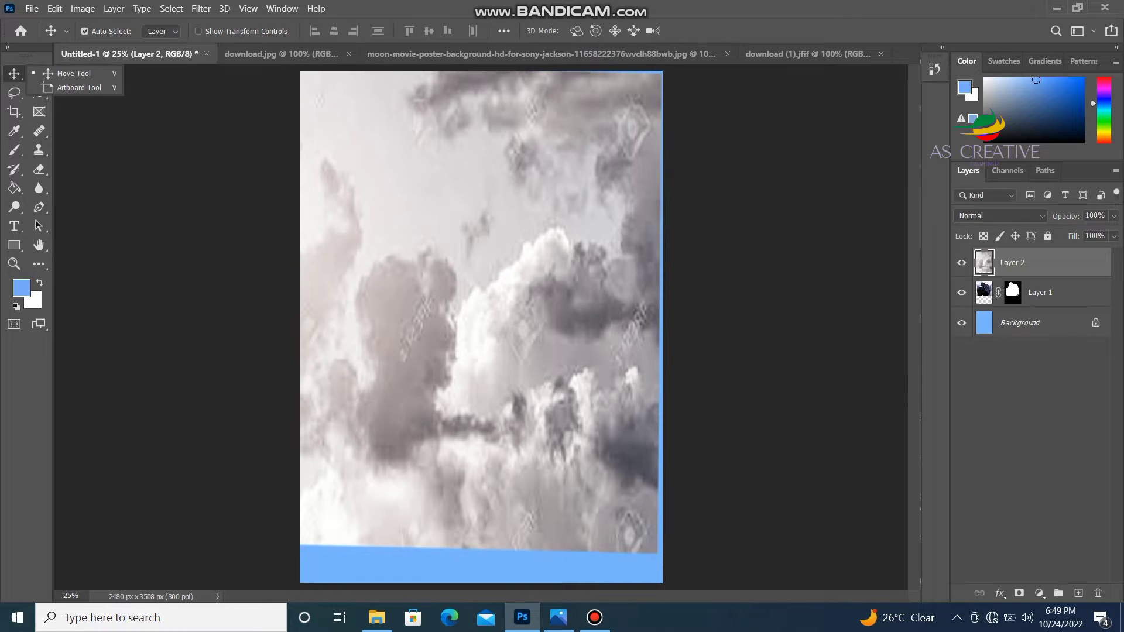
left_click(14, 74)
Step: Try placing the couple layer above the clouds, and bring the cloud layer back to the front
left_click_drag(1041, 293, 1041, 252)
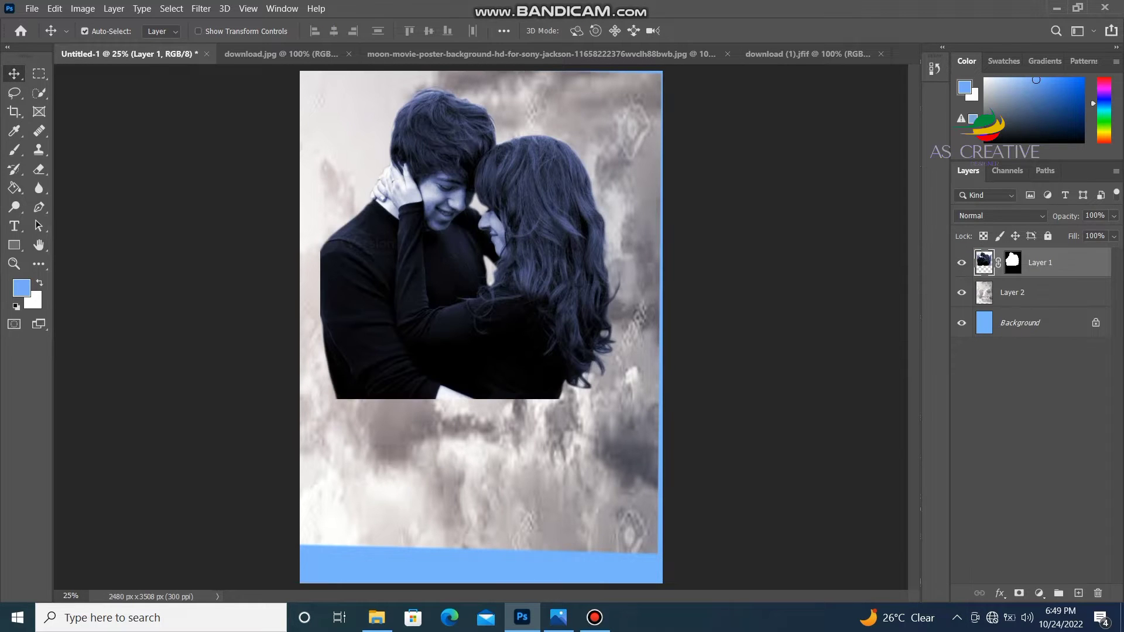
left_click(480, 469)
key("ctrl+]")
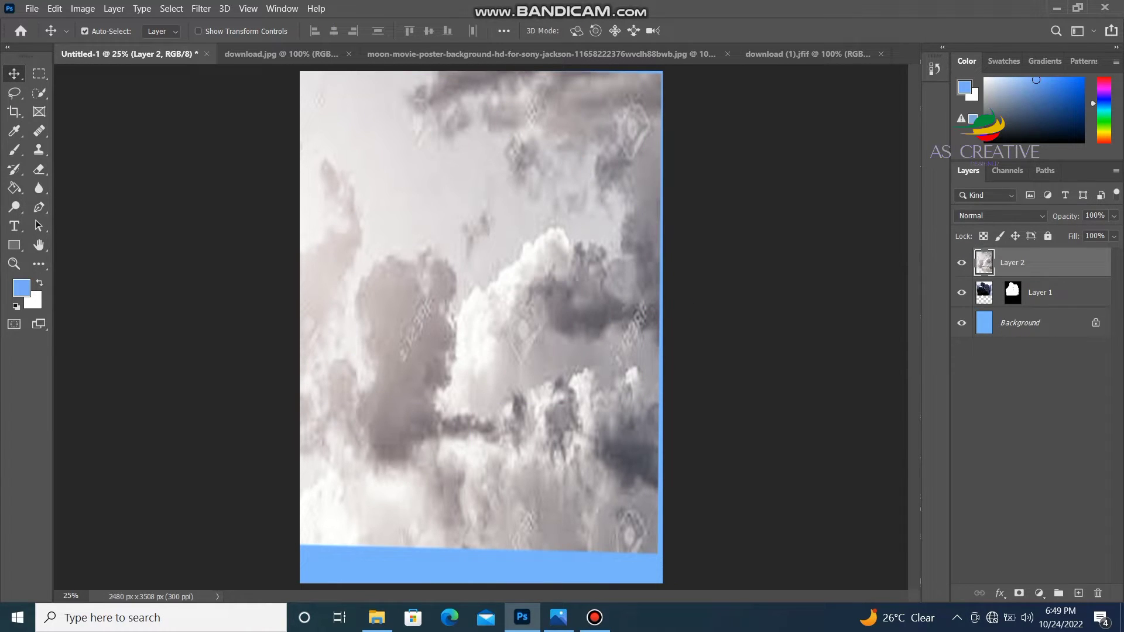
Step: Try the shape, smart object and adjustment filters of the layer list, and leave only the pixel layer filter on
double_click(1054, 263)
key("Escape")
left_click(1083, 196)
left_click(1084, 195)
left_click(1101, 195)
left_click(1101, 195)
left_click(1048, 195)
left_click(1048, 195)
left_click(1030, 196)
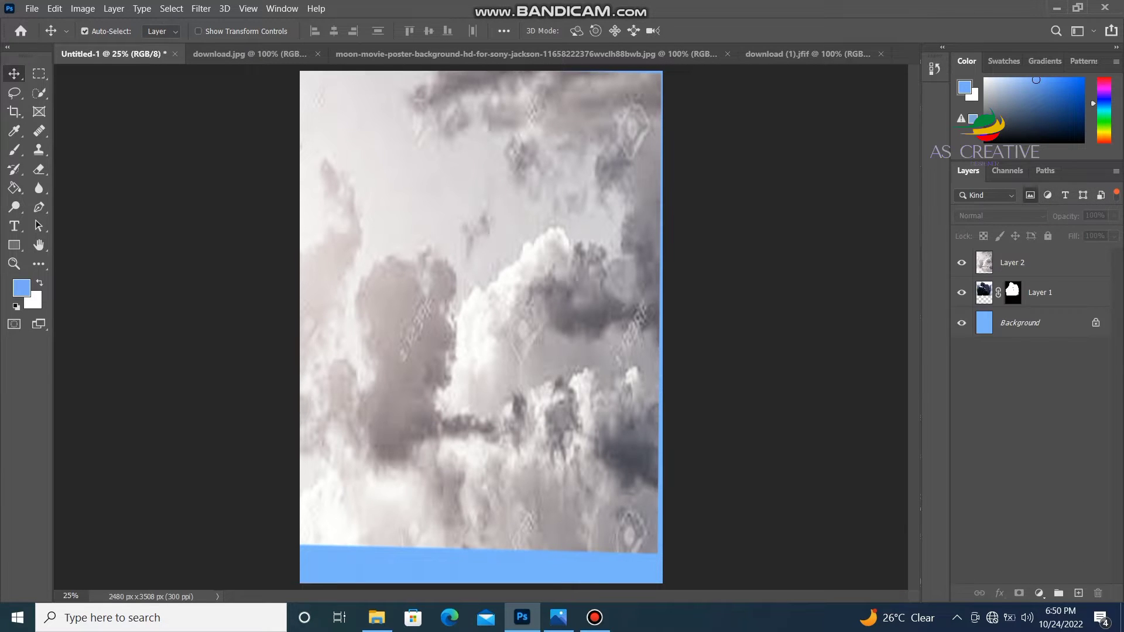
Step: Move the cloud layer below the couple layer and shift the couple slightly up and to the left
left_click_drag(1039, 263, 1039, 305)
left_click_drag(427, 182, 415, 170)
Step: Scale the cloud layer to 111.10% so the clouds cover the whole canvas behind the couple
left_click(481, 468)
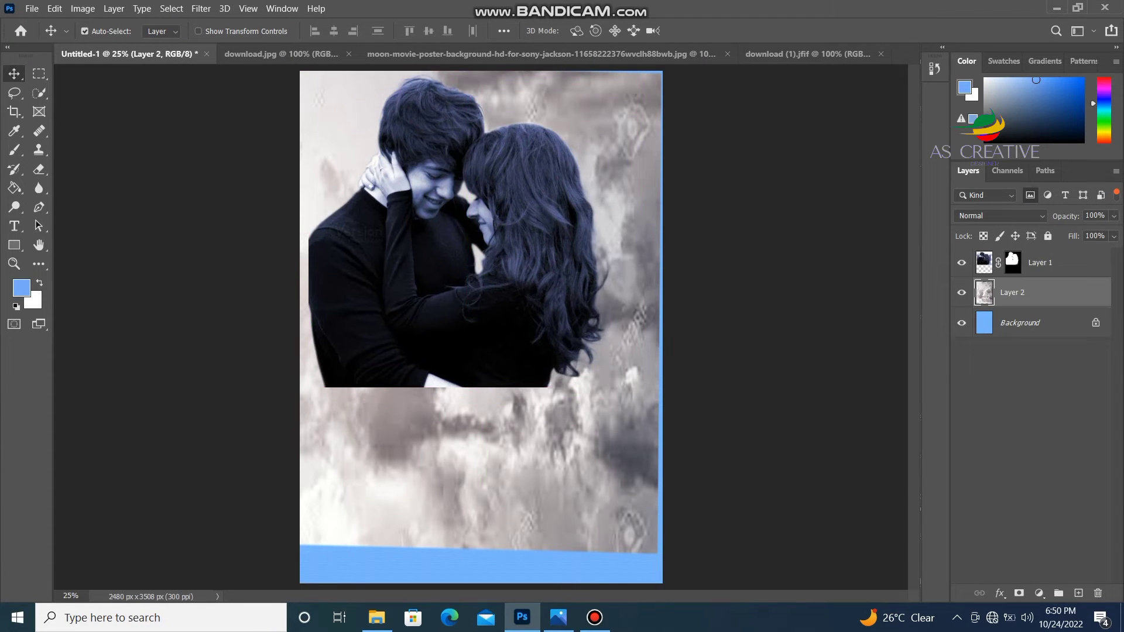
mouse_move(500, 530)
left_mouse_down()
mouse_move(513, 514)
mouse_move(486, 592)
left_mouse_up()
key("ctrl+t")
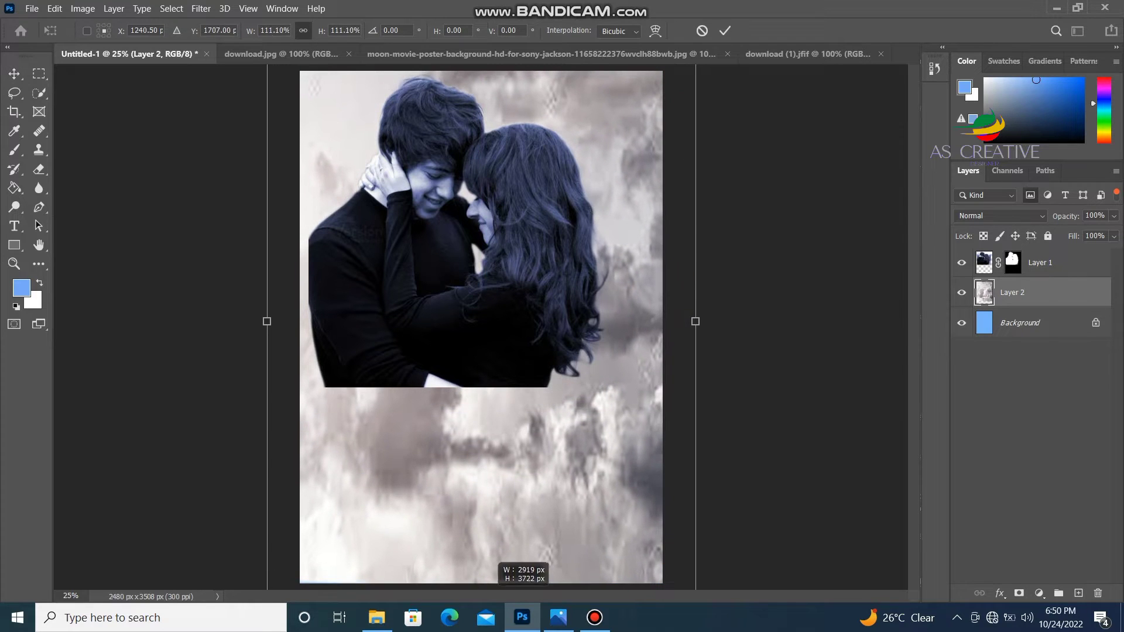
left_click(15, 150)
key("v")
Step: Copy the moonlit forest picture from the moon-movie-poster document into the upper left corner of Untitled-1
left_click(586, 53)
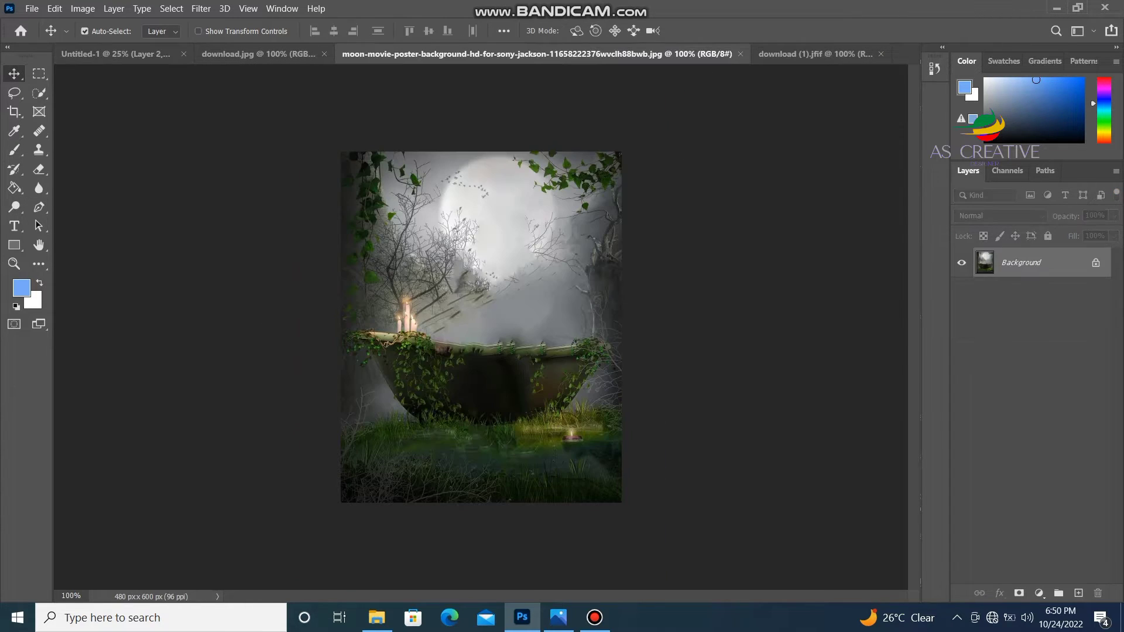
left_click_drag(506, 199, 341, 83)
Step: Delete the cloud layer, Layer 2, from the Untitled-1 document
left_click(353, 170)
left_click(1099, 593)
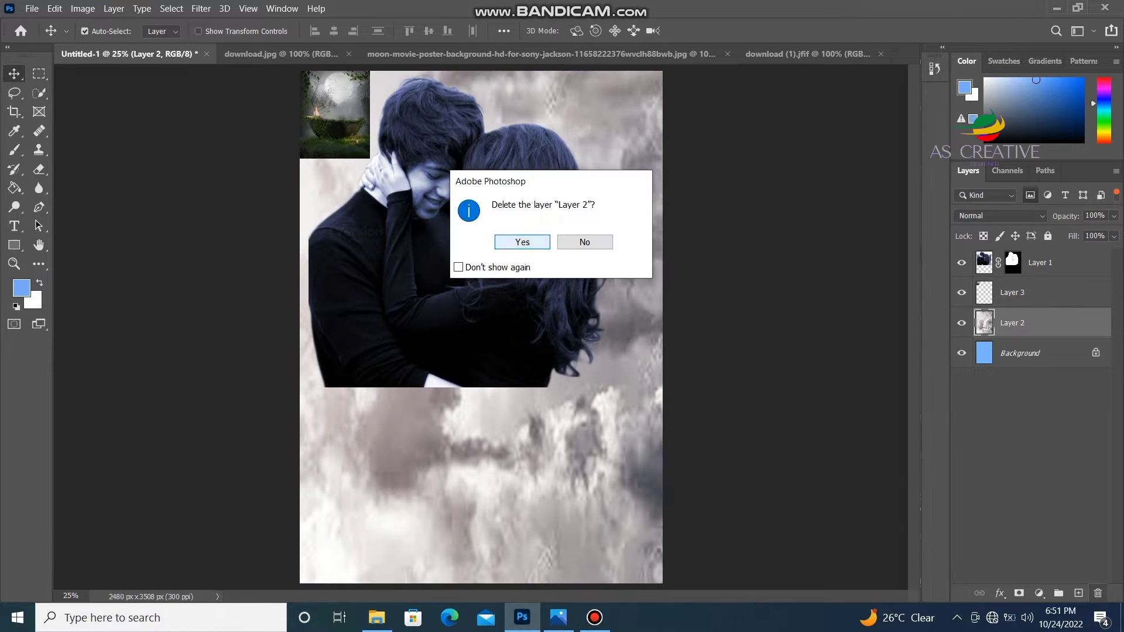
key("Return")
Step: Show the rulers and enlarge the moonlit forest picture to cover the whole canvas
key("ctrl+r")
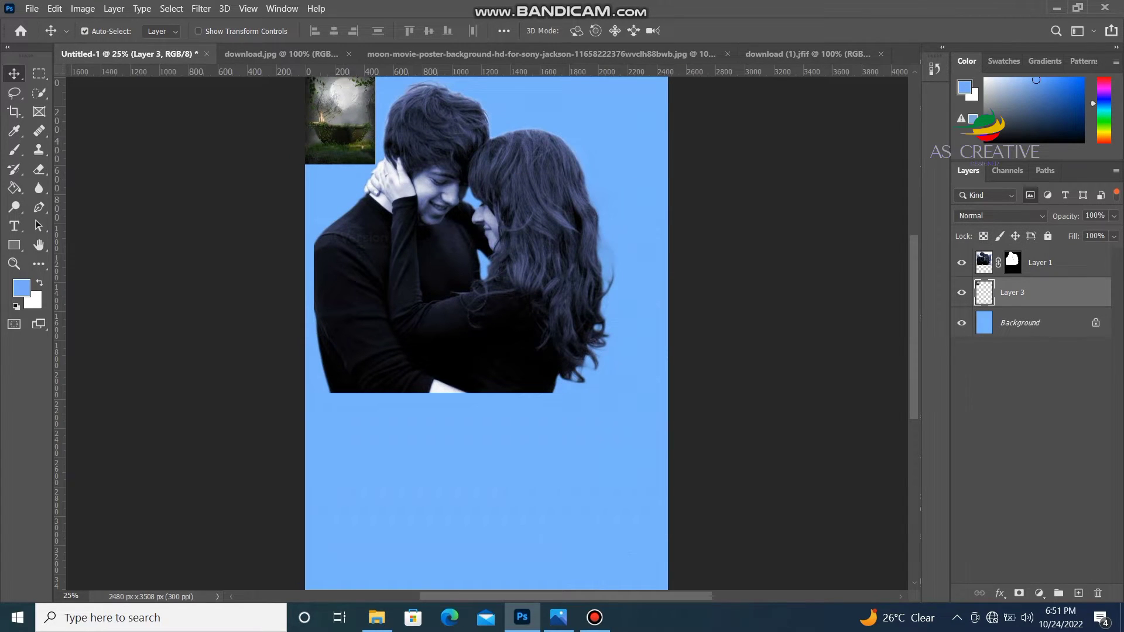
key("ctrl+t")
left_click_drag(375, 164, 668, 587)
key("Return")
Step: Compare artistic effects such as Film Grain, Colored Pencil and Underpainting in the Filter Gallery, and apply Rough Pastels to the forest layer
left_click(200, 8)
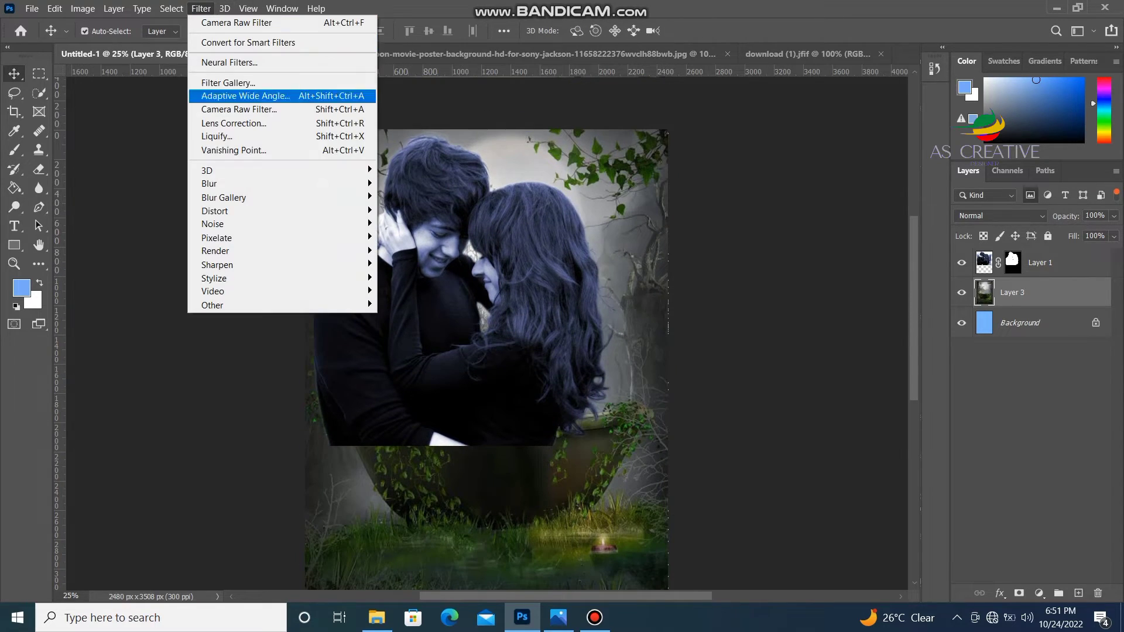
left_click(229, 83)
left_click(751, 120)
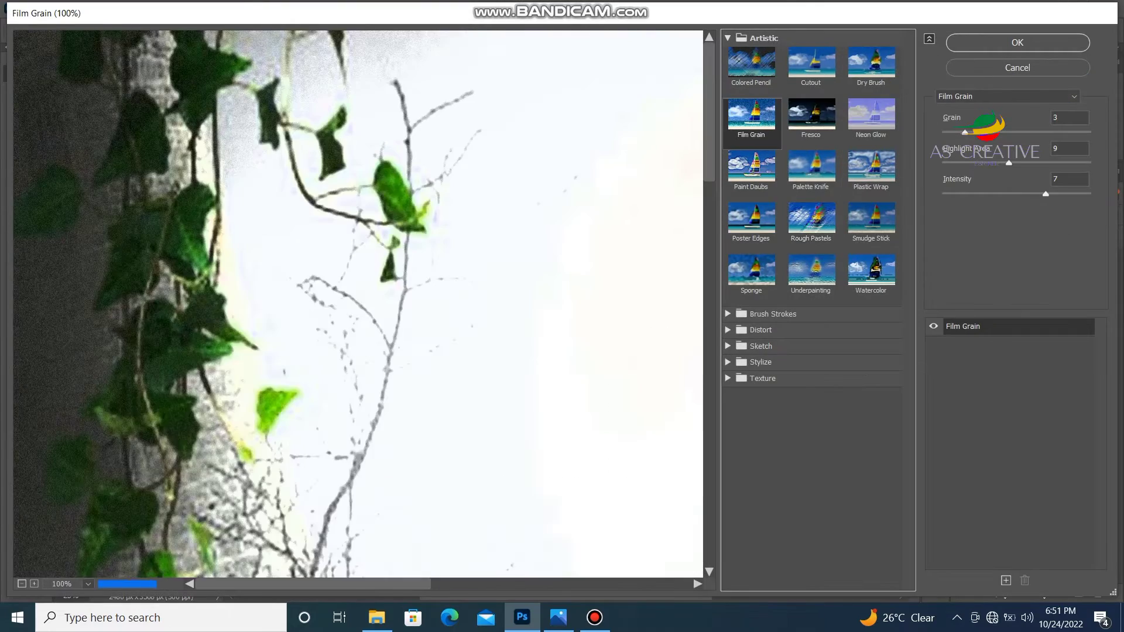
left_click(812, 119)
left_click(871, 119)
left_click(872, 65)
left_click(751, 66)
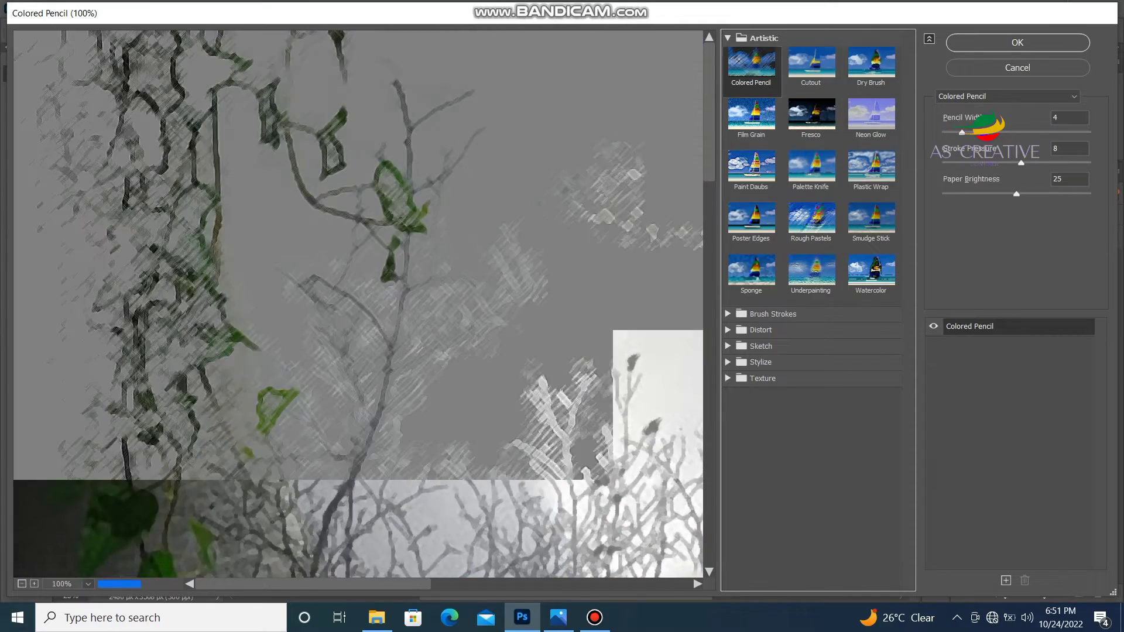
left_click(812, 221)
left_click(871, 273)
left_click(811, 273)
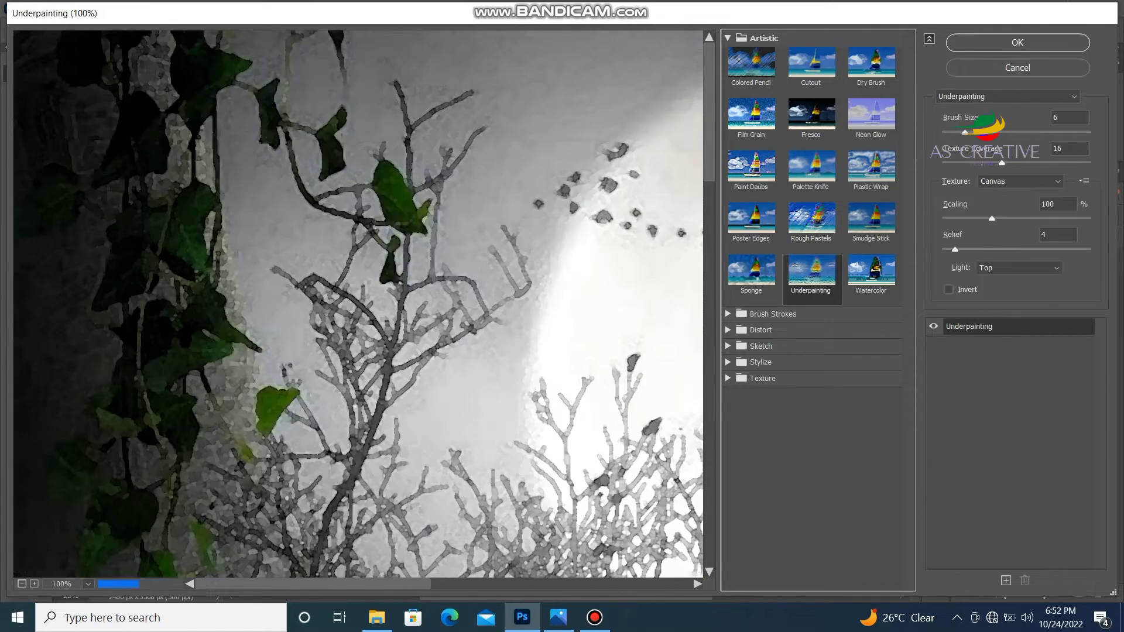
left_click(811, 221)
left_click(1018, 42)
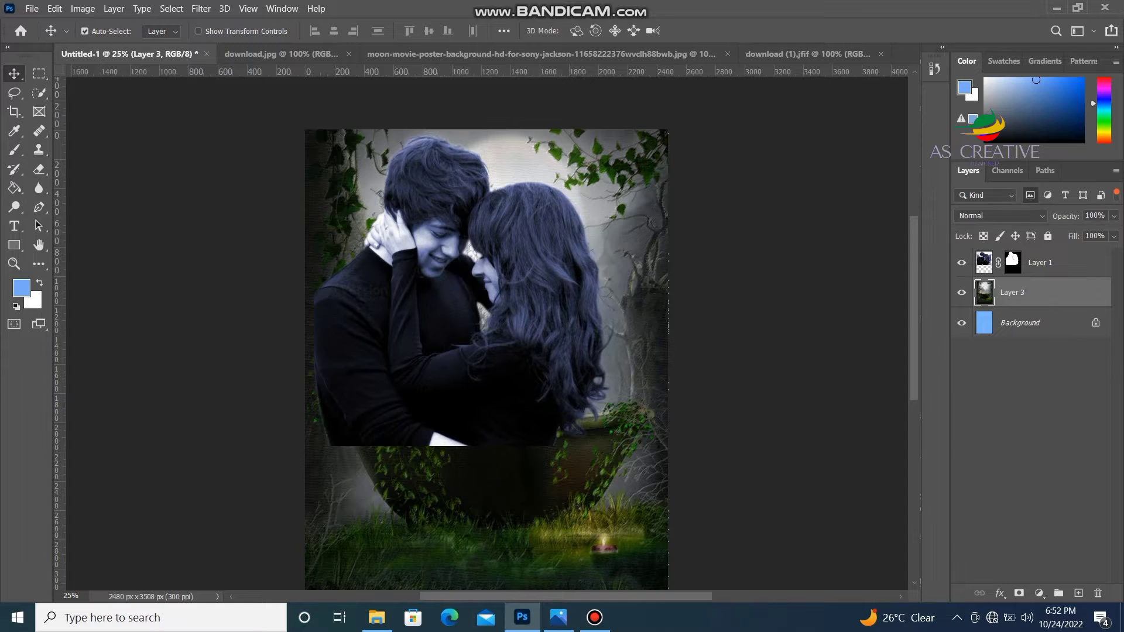
Step: Apply the Camera Raw Filter to the forest layer with tint +29, texture +6, clarity +21, vibrance -63 and saturation -22
left_click(201, 8)
left_click(245, 109)
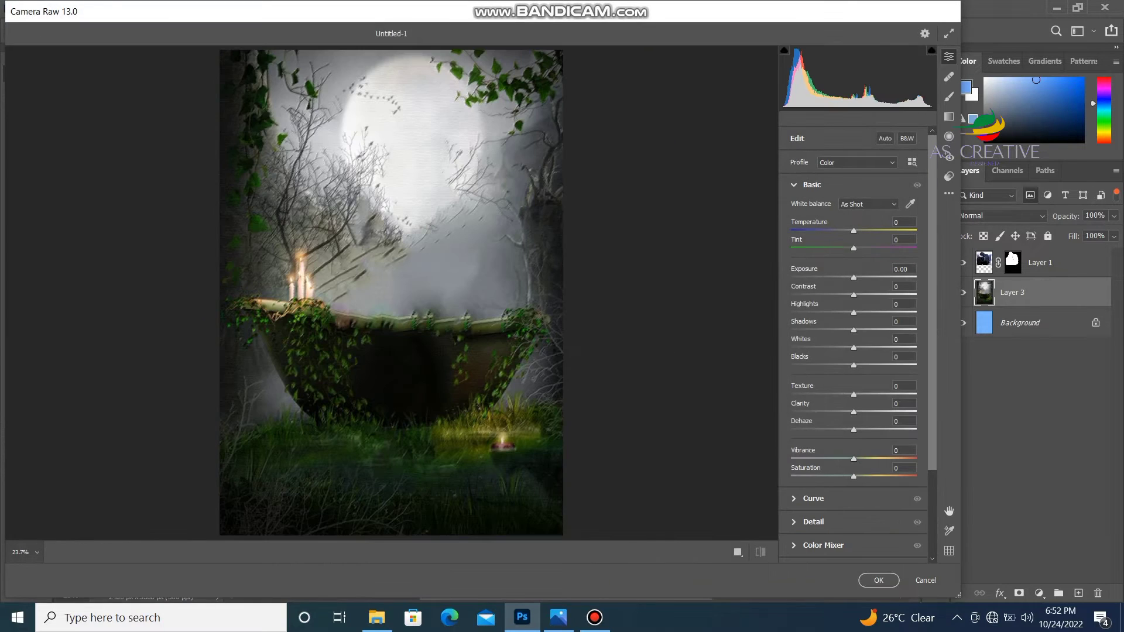
left_click_drag(854, 248, 892, 248)
type("29")
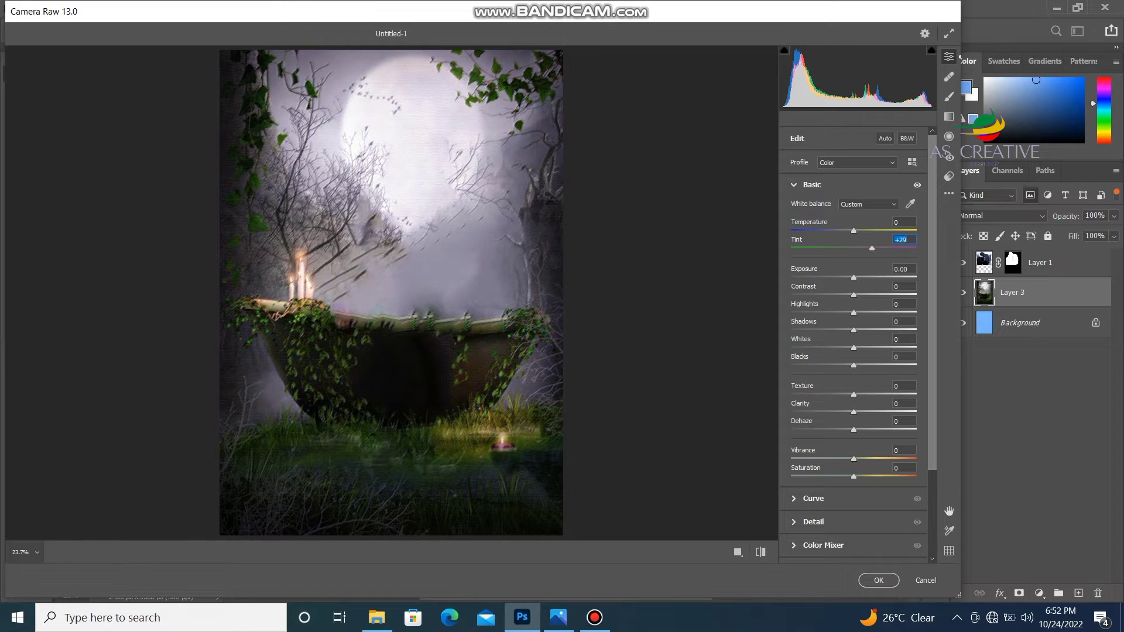
mouse_move(854, 395)
left_mouse_down()
mouse_move(825, 395)
mouse_move(906, 395)
mouse_move(858, 395)
mouse_move(866, 412)
left_mouse_up()
left_click_drag(854, 459, 814, 459)
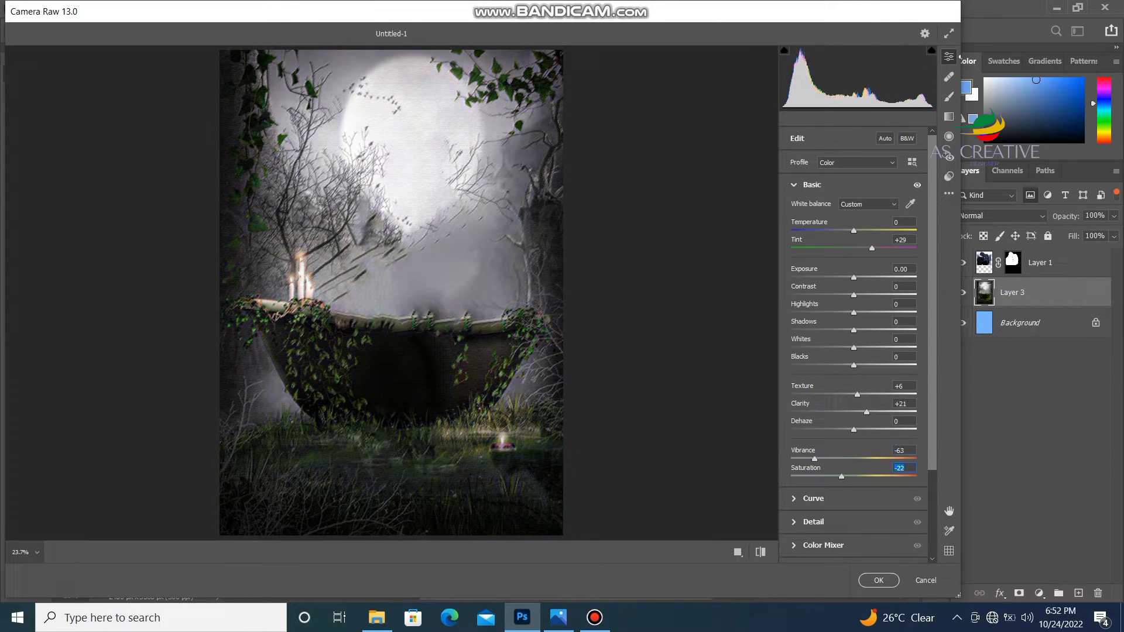
left_click(879, 580)
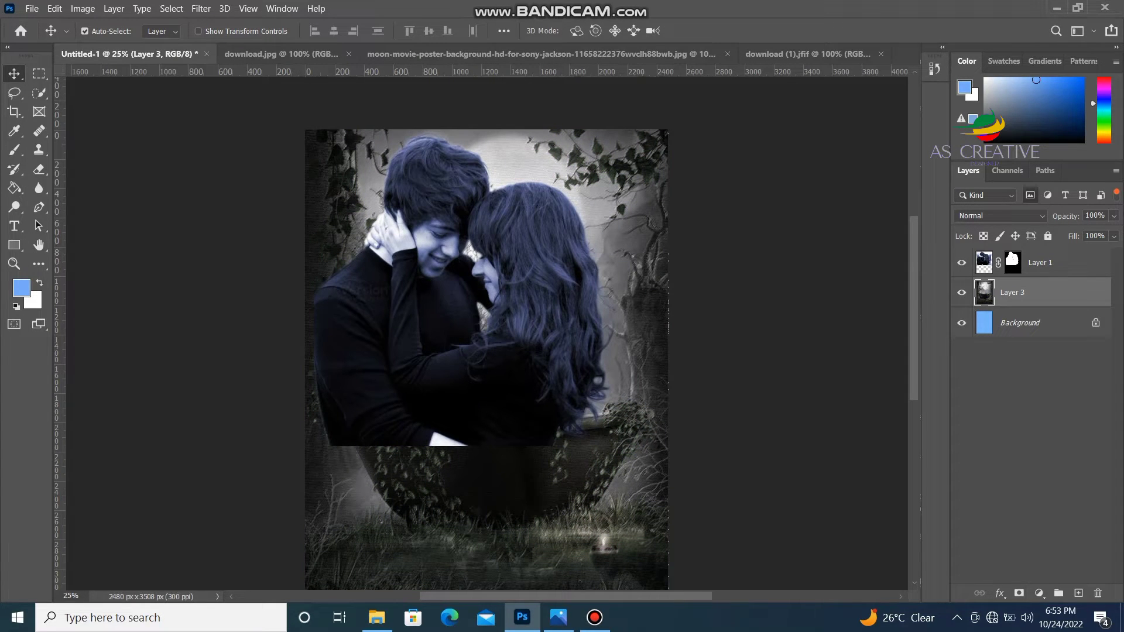
Step: Add a layer mask to the forest layer and test a soft 202 px brush above the woman's head
left_click(1019, 593)
left_click(14, 150)
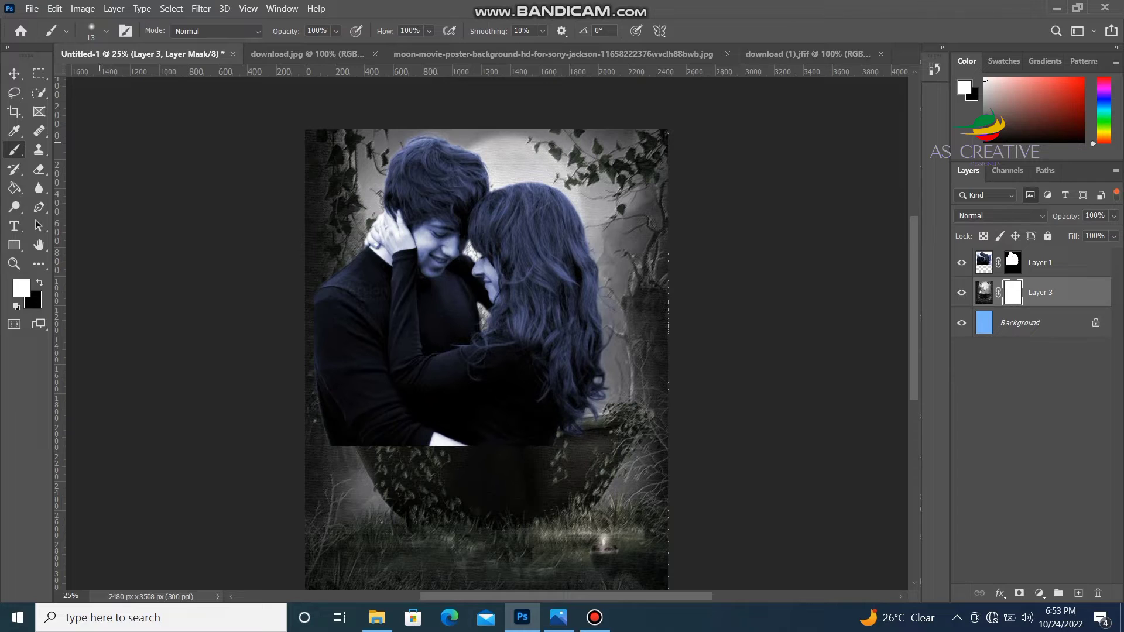
left_click(984, 292)
right_click(346, 236)
left_click_drag(424, 271, 443, 271)
left_click(546, 186)
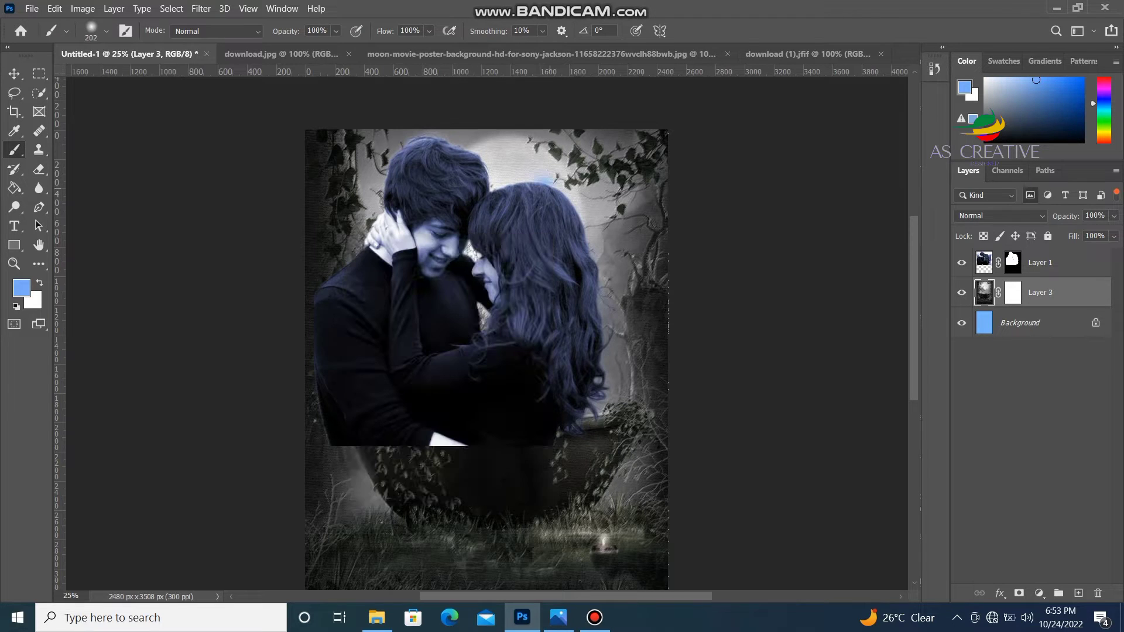
left_click(1013, 292)
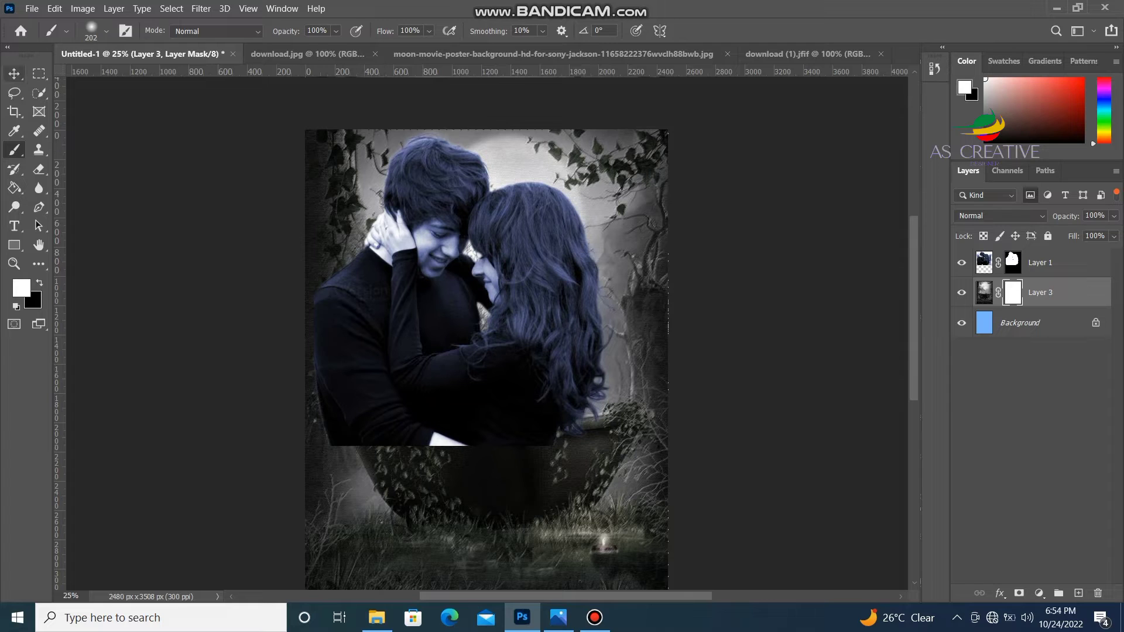
Step: Scale the couple to 70.24% and place them so their lower edge rests on the rim of the tub
left_click(14, 74)
left_click_drag(406, 274, 391, 348)
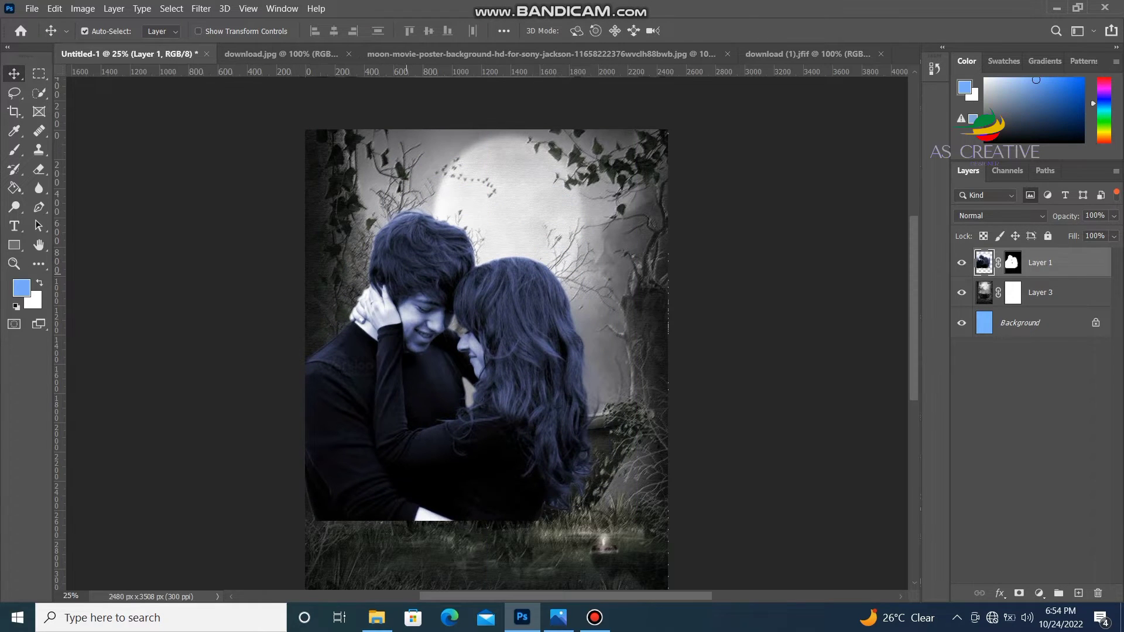
key("ctrl+t")
left_click_drag(300, 520, 352, 399)
left_click_drag(456, 400, 439, 386)
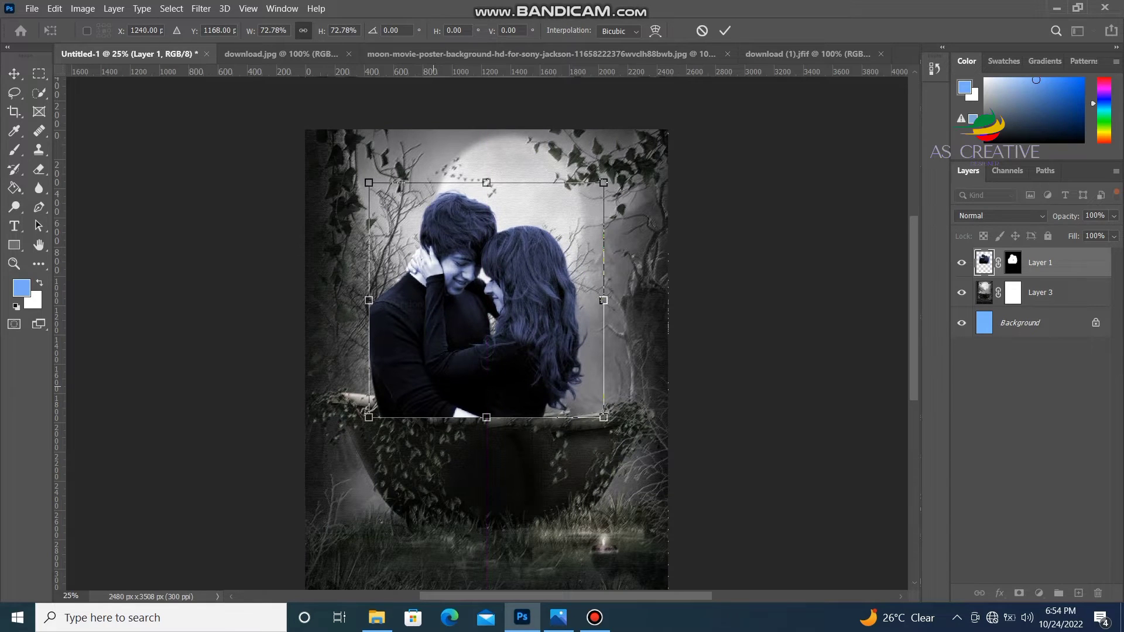
left_click_drag(369, 418, 377, 409)
left_click_drag(465, 367, 462, 368)
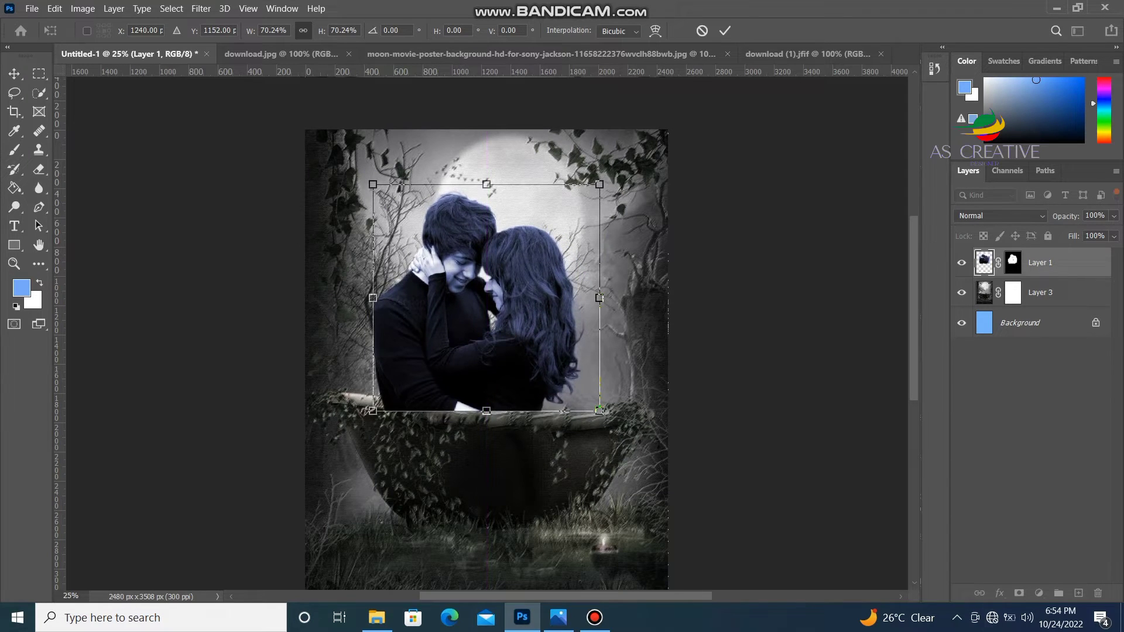
key("Return")
Step: Add a second mask to the couple layer and brush blue along the couple's lower edge on the layer image
left_click(1020, 593)
key("b")
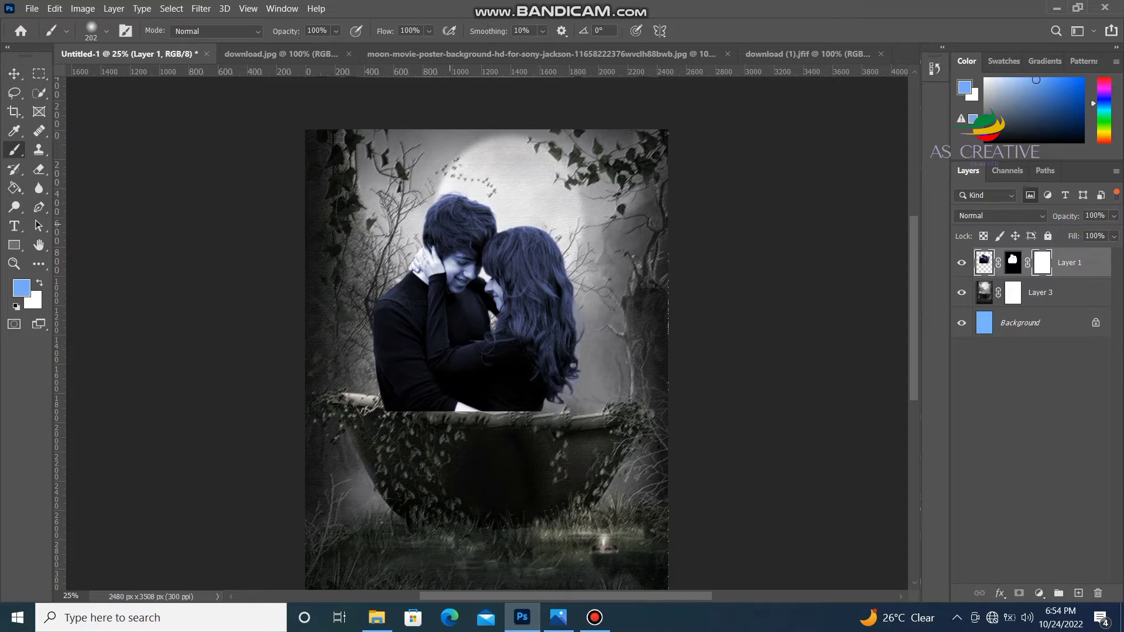
left_click(1013, 262)
left_click(379, 412)
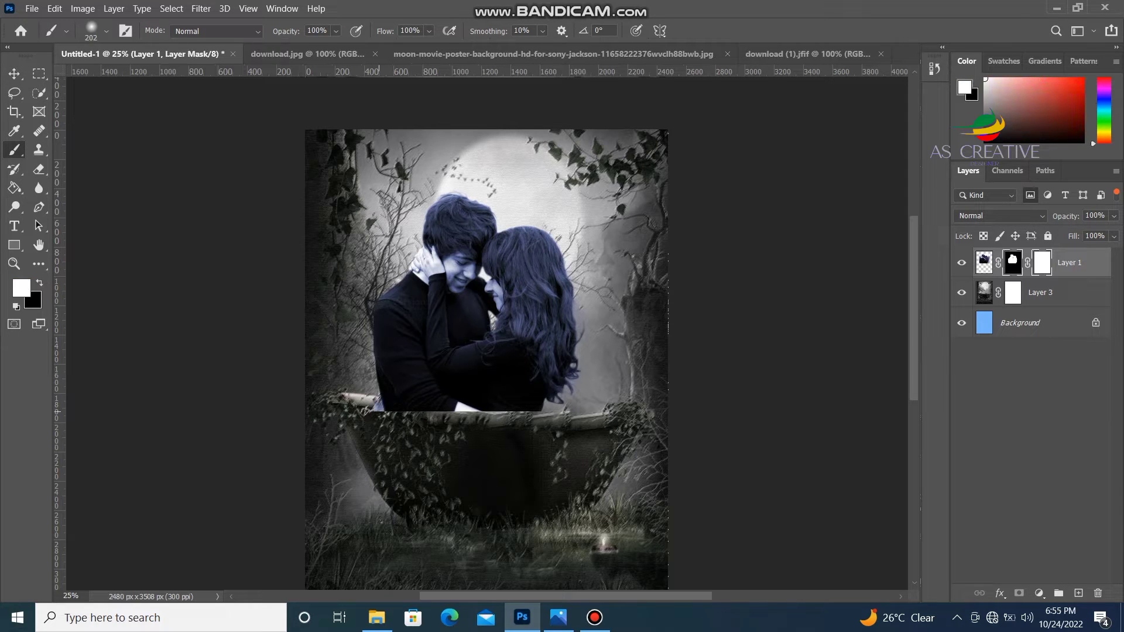
left_click(984, 262)
left_click_drag(366, 412, 562, 402)
Step: Set the foreground colour to dark grey 2c2e30
left_click(21, 288)
left_click(389, 285)
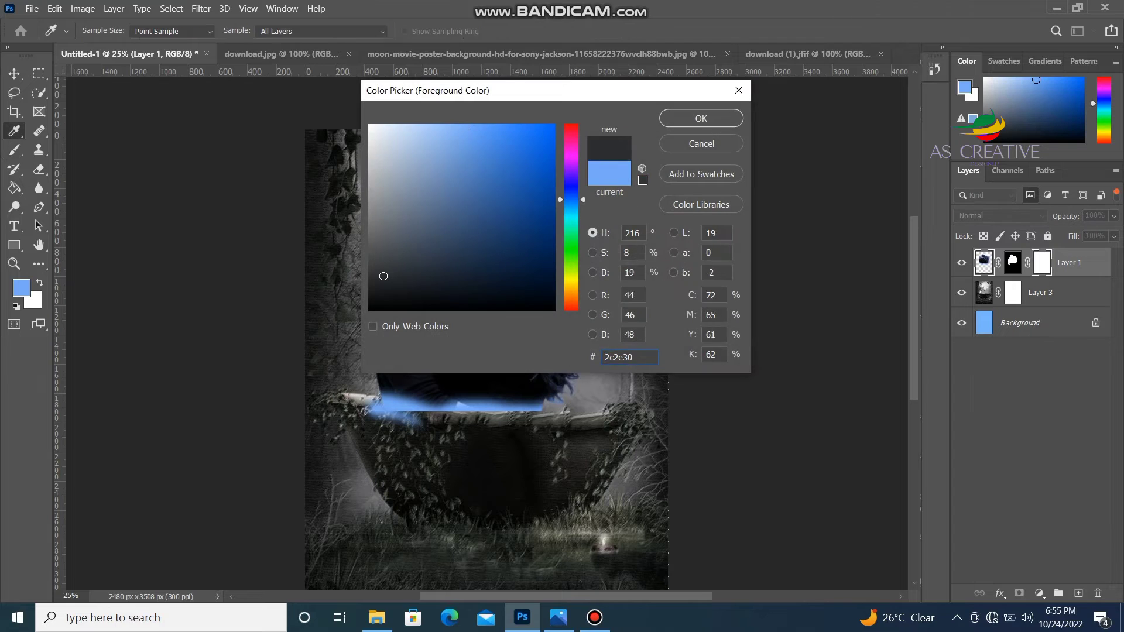
key("Return")
Step: Try to recolour the blue strip at the couple's lower edge with the Paint Bucket in dark grey
right_click(14, 187)
left_click(85, 202)
left_click(388, 407)
left_click(387, 407)
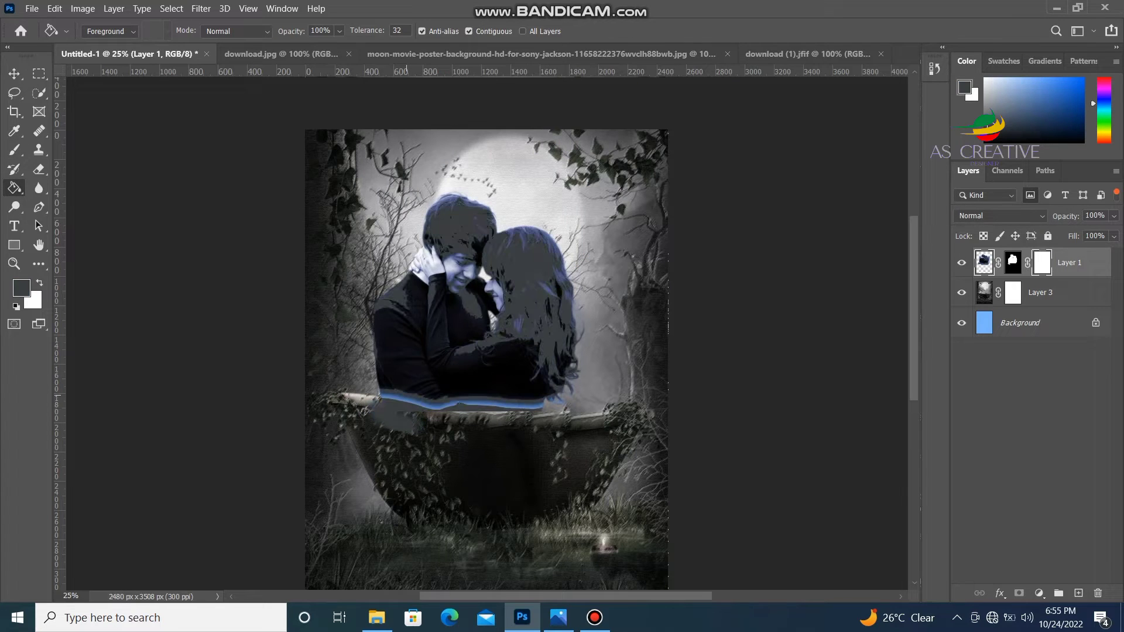
right_click(386, 407)
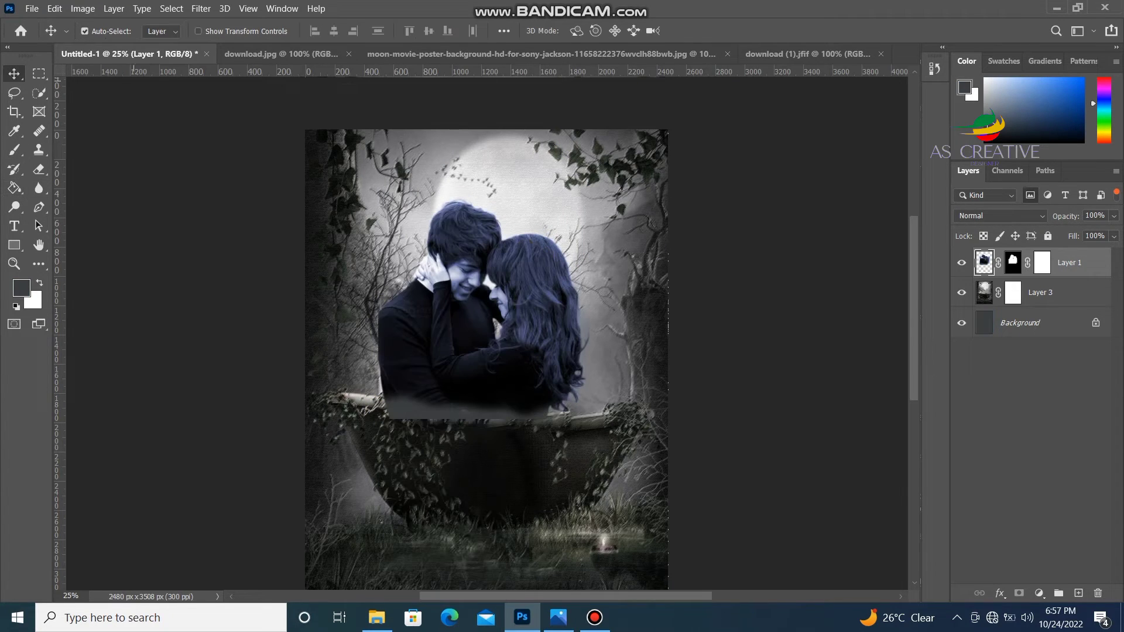
Step: Write the title "FOR THE LOVE OF EVE" on two lines in red horizontal text over the couple
scroll(487, 333, "down", 2)
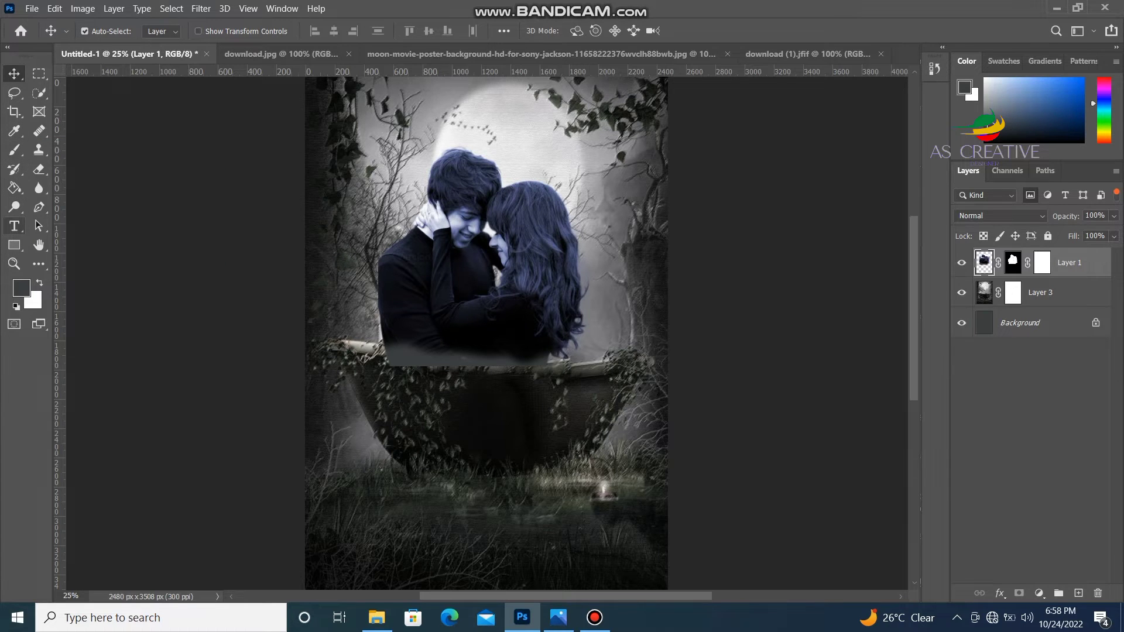
right_click(14, 226)
left_click(94, 221)
left_click(21, 288)
left_click(551, 125)
key("Return")
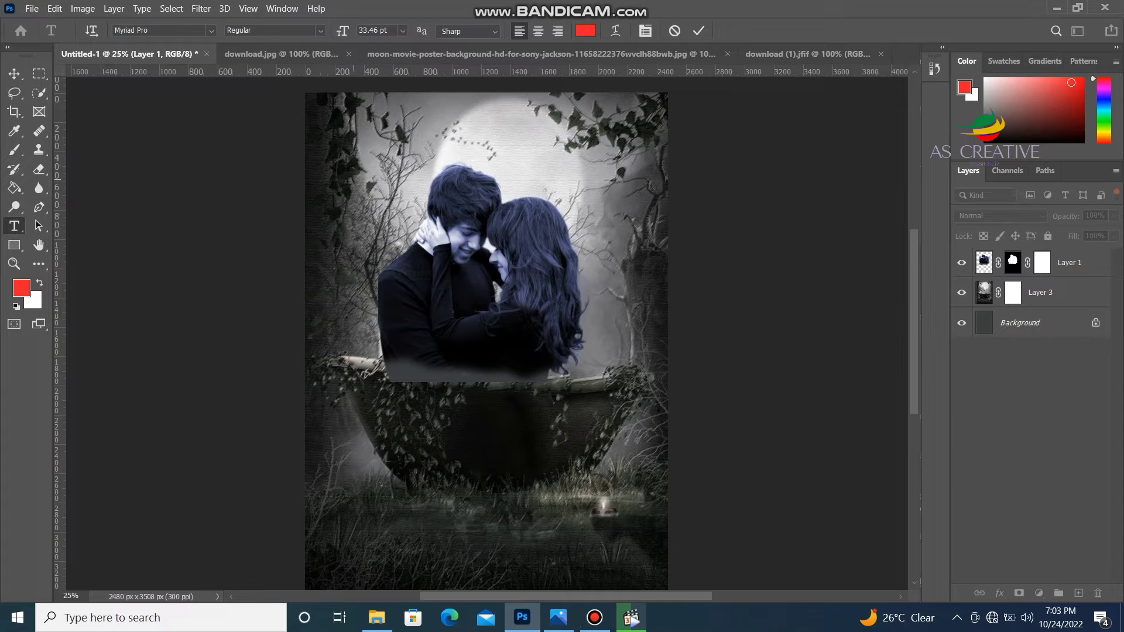
left_click(354, 252)
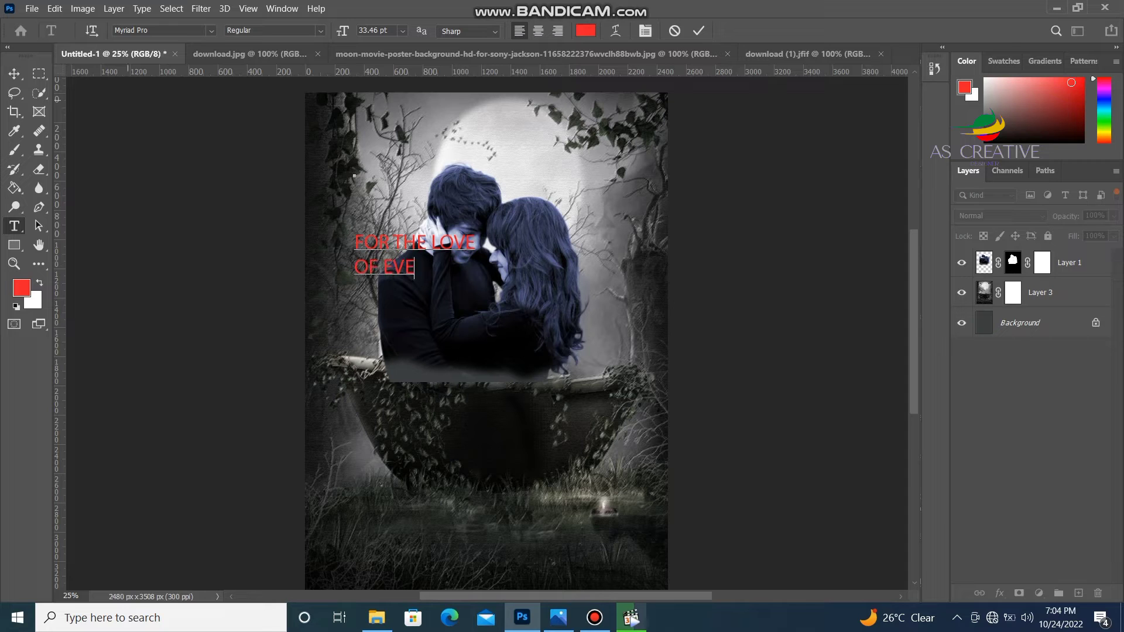
Step: Unlock the background layer and try to select the title text on the canvas with the Move tool
right_click(14, 73)
left_click(459, 248)
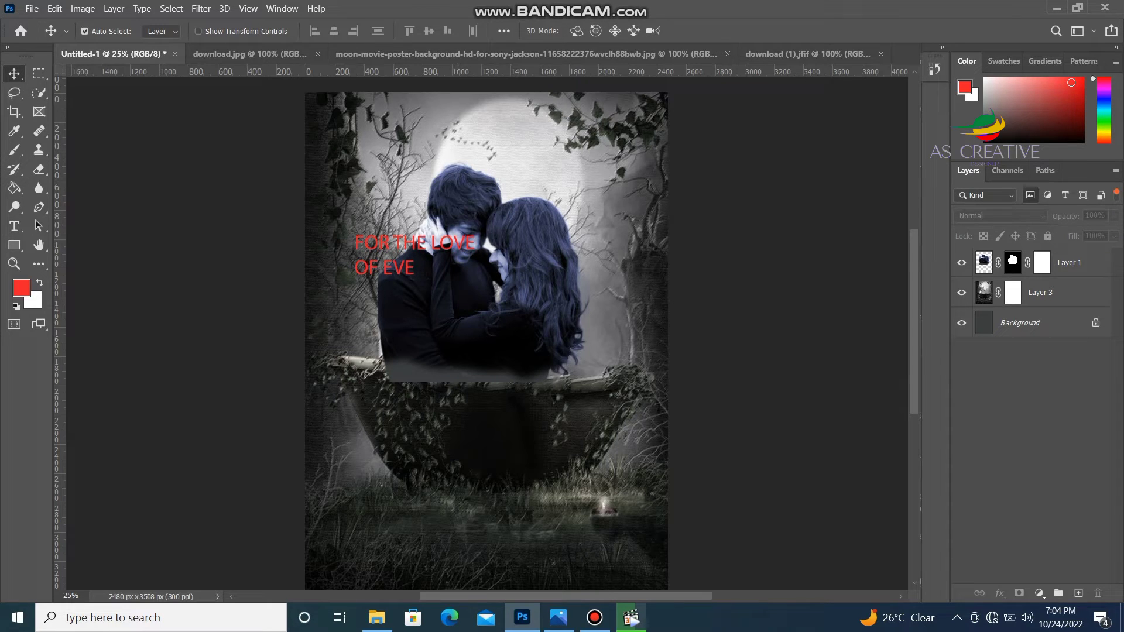
left_click(1096, 323)
left_click(409, 270)
left_click(580, 242)
left_click(409, 273)
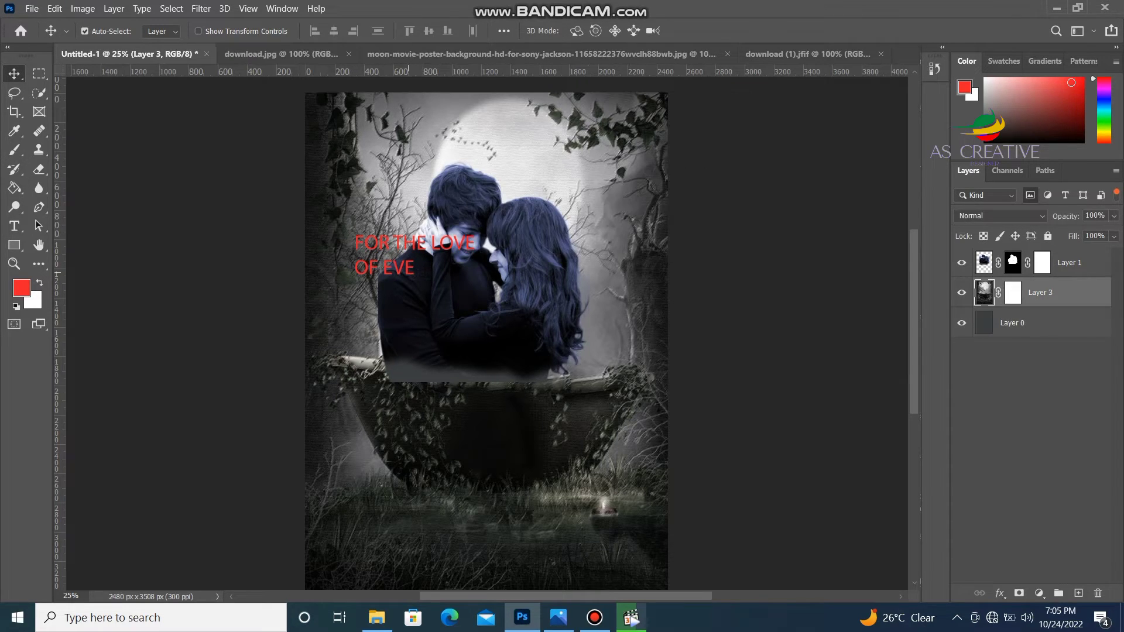
Step: Set the title text in Lucida Bright and enlarge it to reach the canvas's right edge
left_click(15, 226)
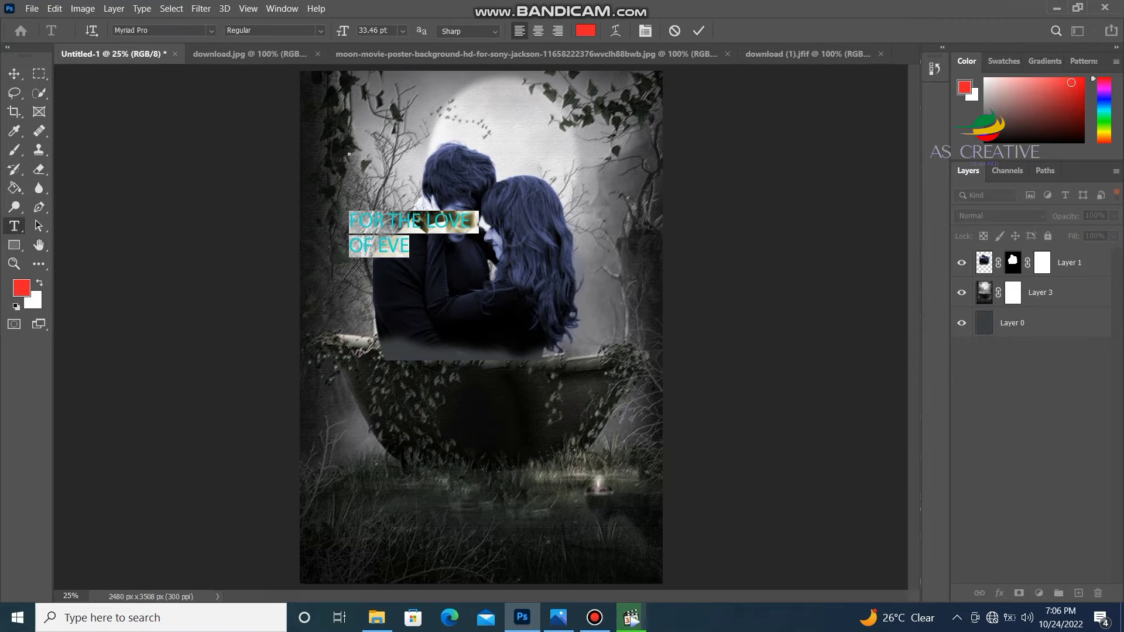
left_click(211, 31)
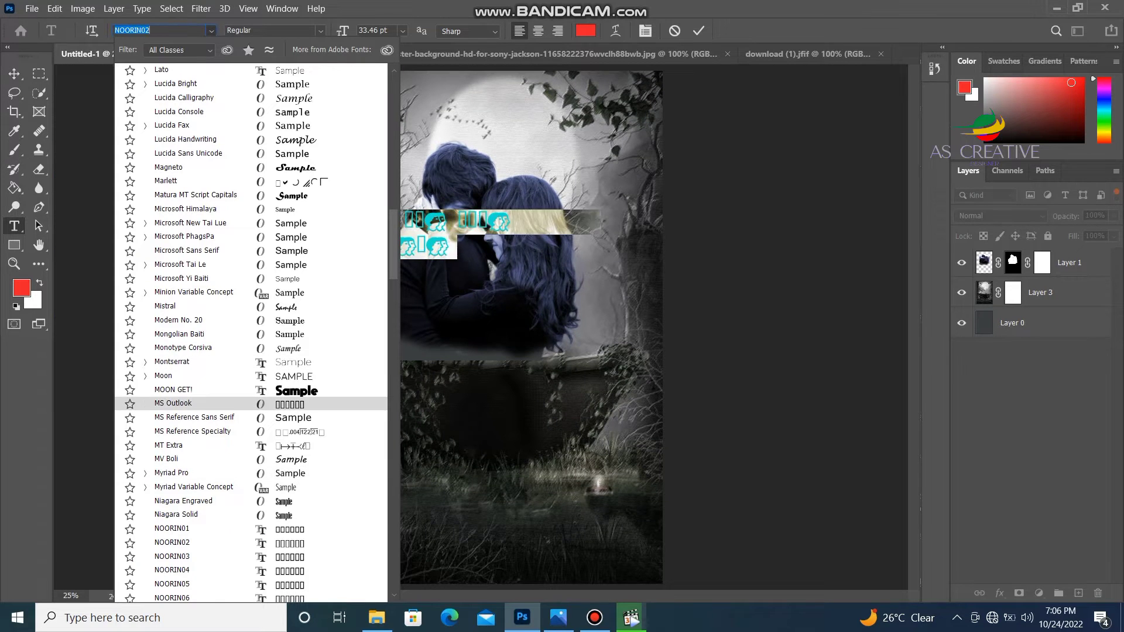
left_click(176, 84)
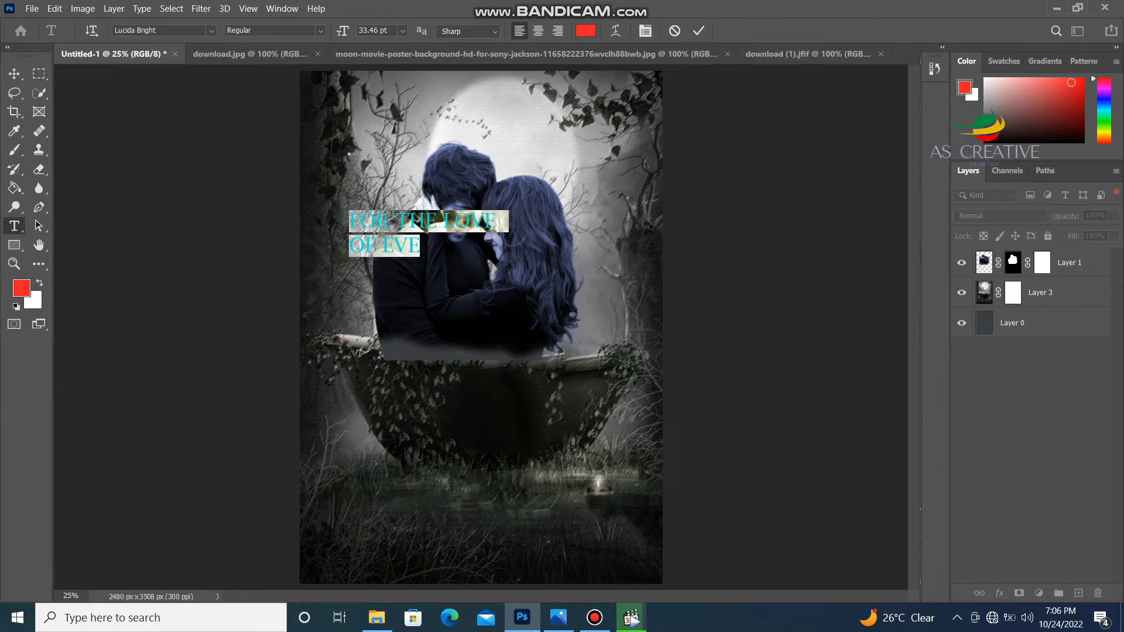
left_click(403, 31)
left_click(382, 222)
left_click(14, 74)
left_click(410, 241)
left_click(580, 241)
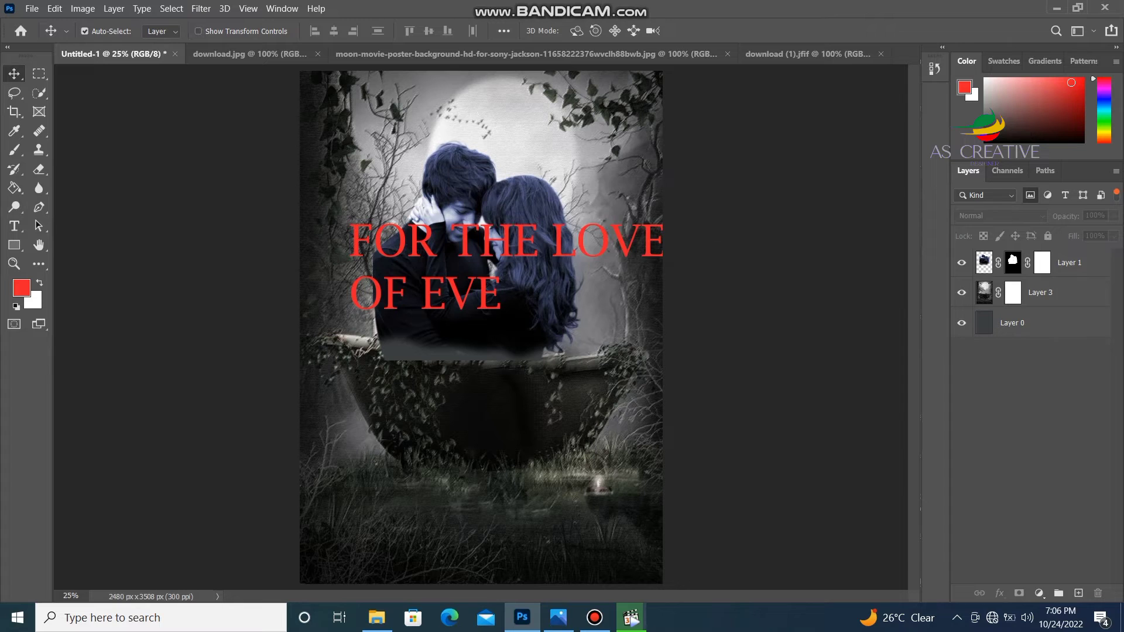
Step: Close the source picture documents and save the composition as Untitled-1.psd
left_click(881, 54)
left_click(318, 54)
left_click(32, 9)
left_click(47, 177)
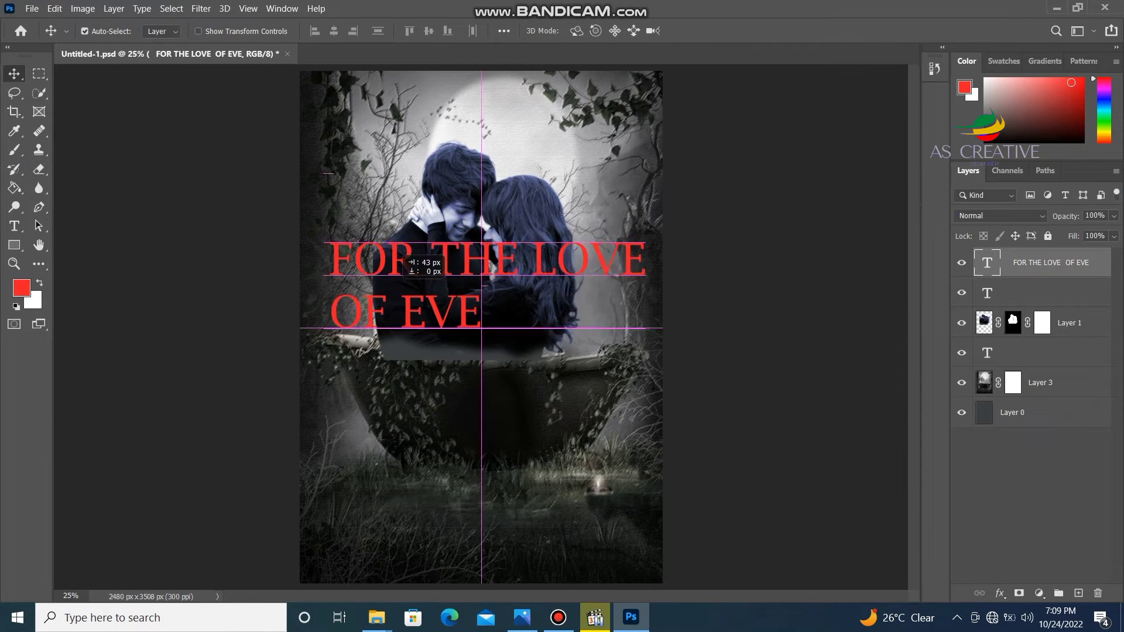
Step: Move the title down onto the tub's rim and add the red tagline "AN EYE-OPENING LOVE STORY" above it
left_click_drag(366, 255, 363, 349)
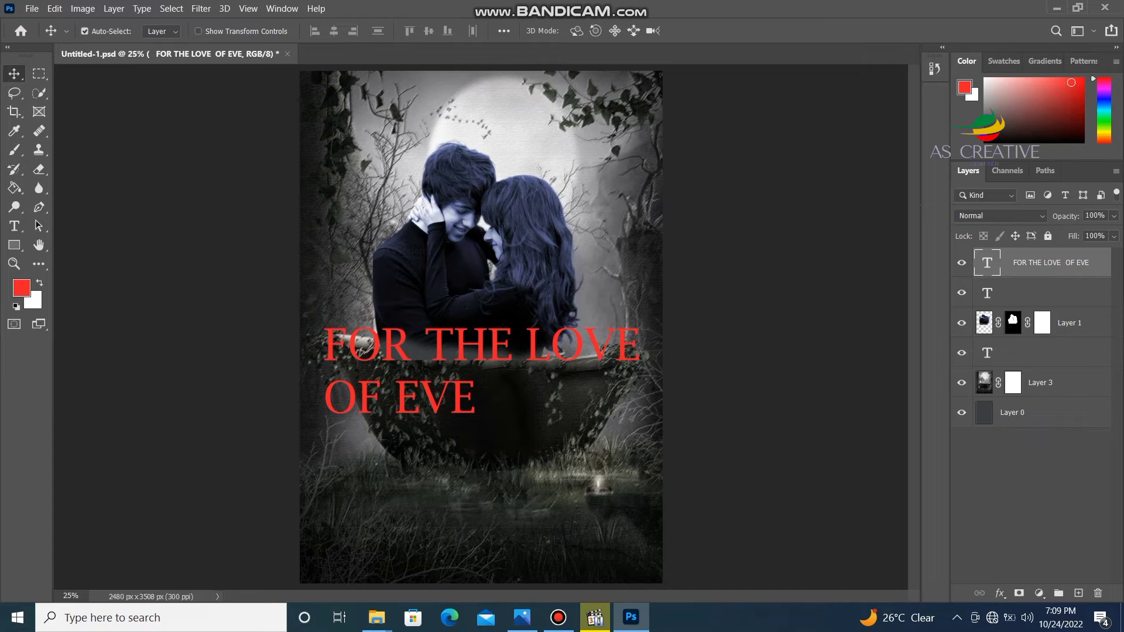
left_click(14, 226)
left_click(1042, 293)
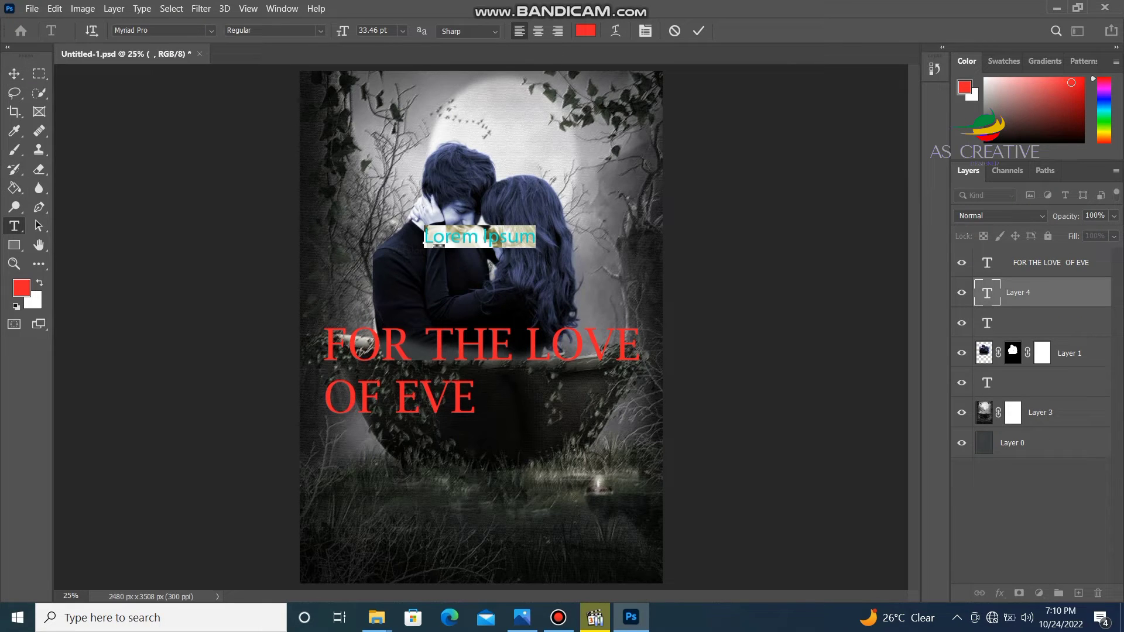
type("AN EYE-")
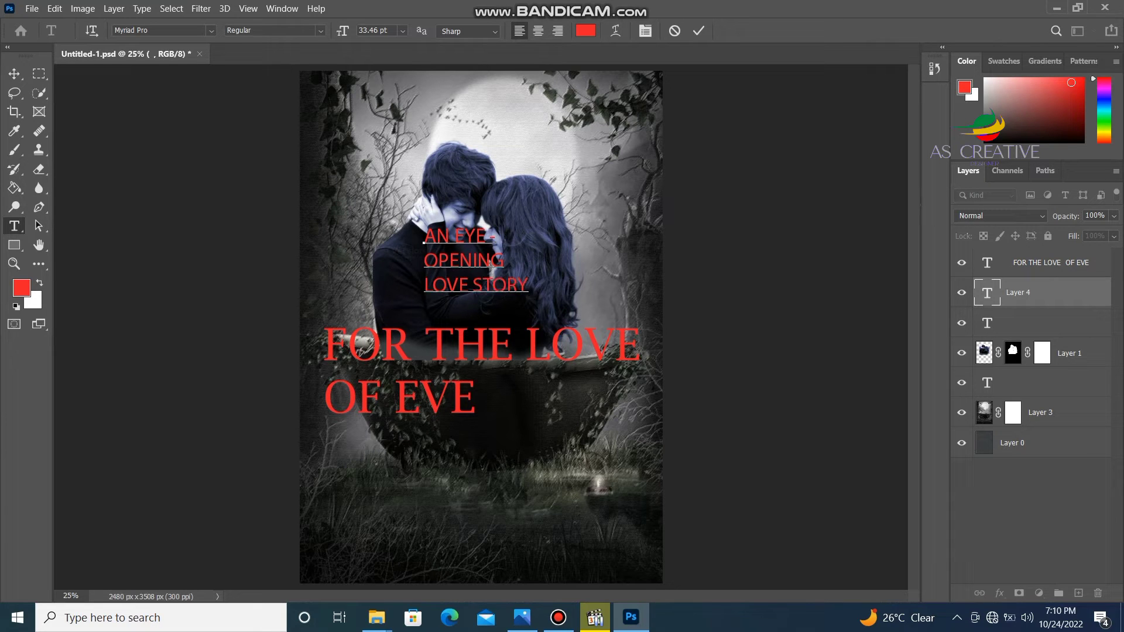
Step: Set the "AN EYE - OPENING LOVE STORY" tagline in MOON GET! Heavy at 16 pt
left_click(211, 31)
left_click(199, 389)
left_click(14, 74)
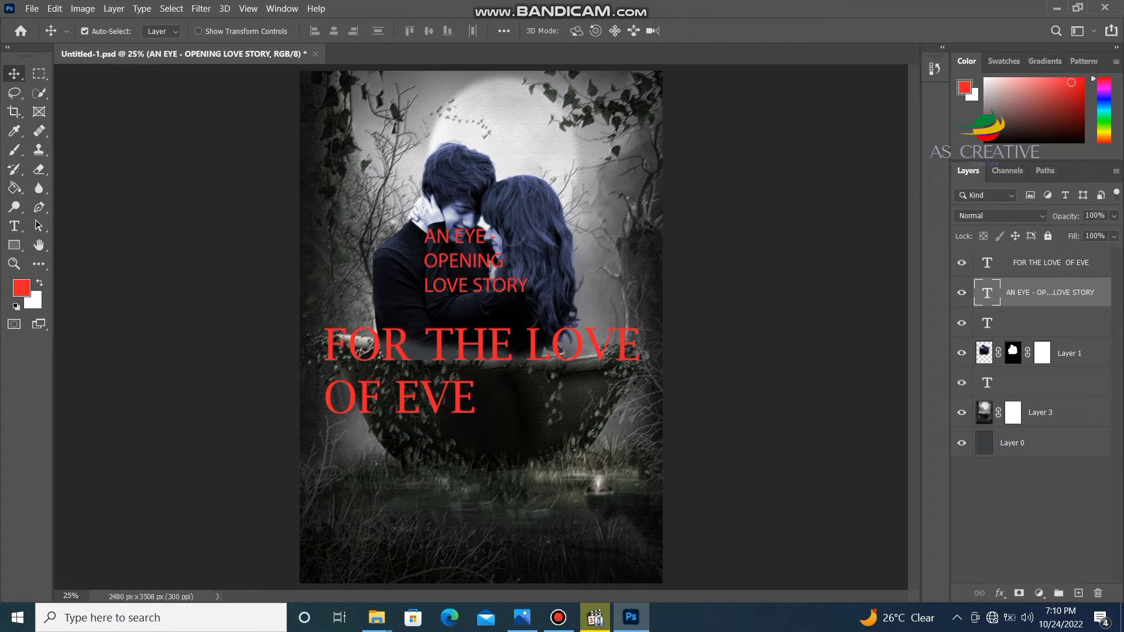
double_click(987, 293)
left_click(211, 31)
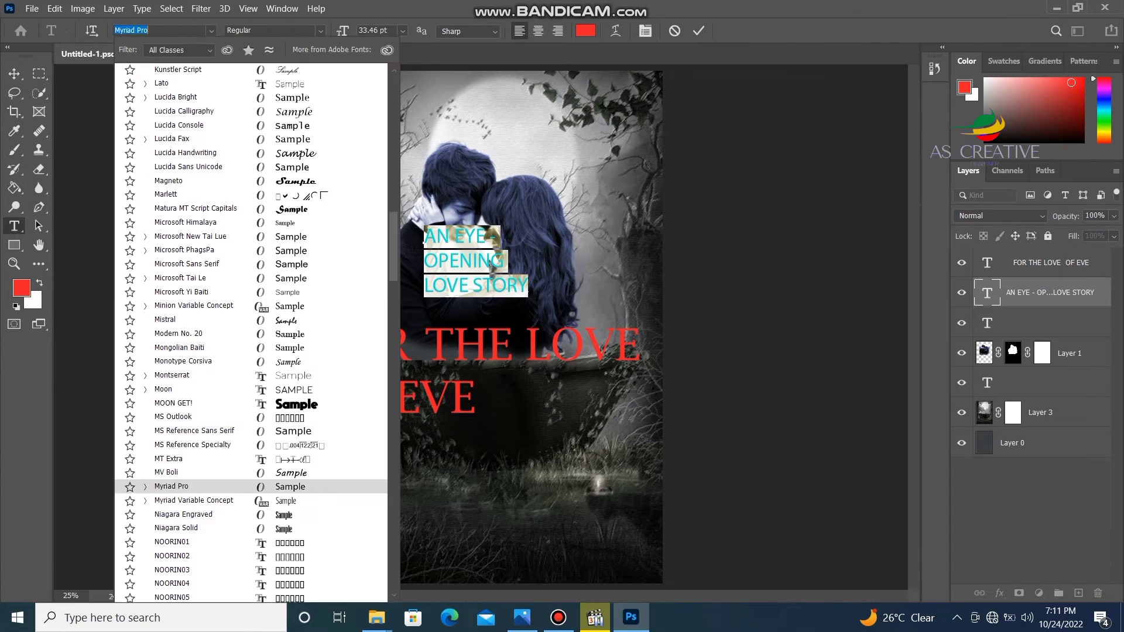
left_click(403, 31)
left_click(403, 31)
left_click(382, 142)
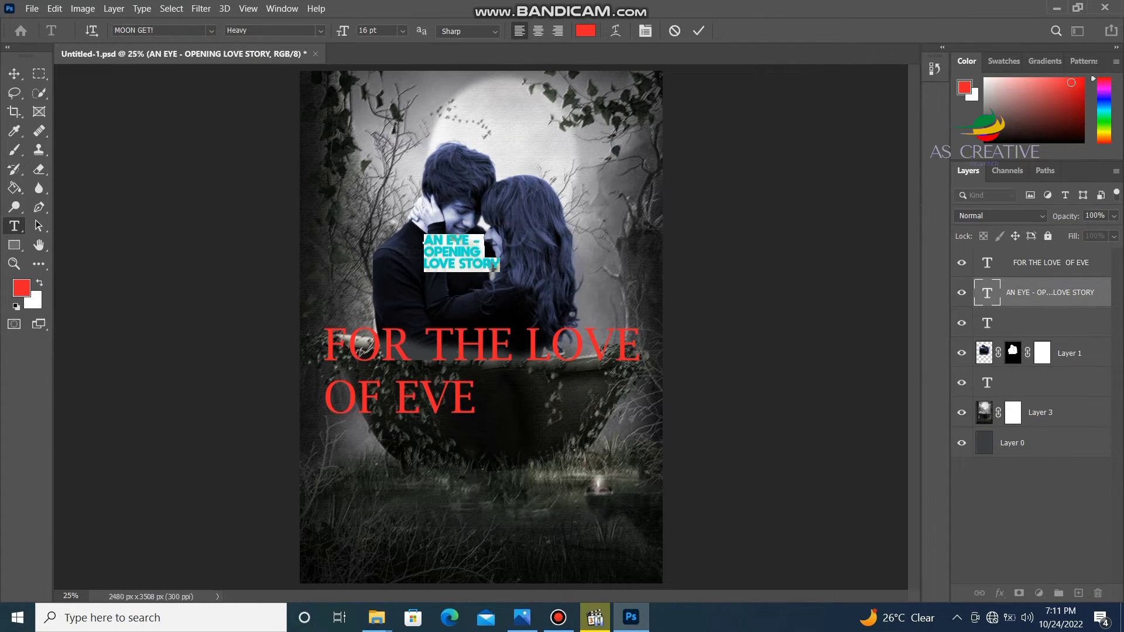
Step: Recolor the tagline to the off-white f7f1f2 and move it below the title, near the tub's base
left_click(22, 288)
left_click(376, 178)
left_click(373, 130)
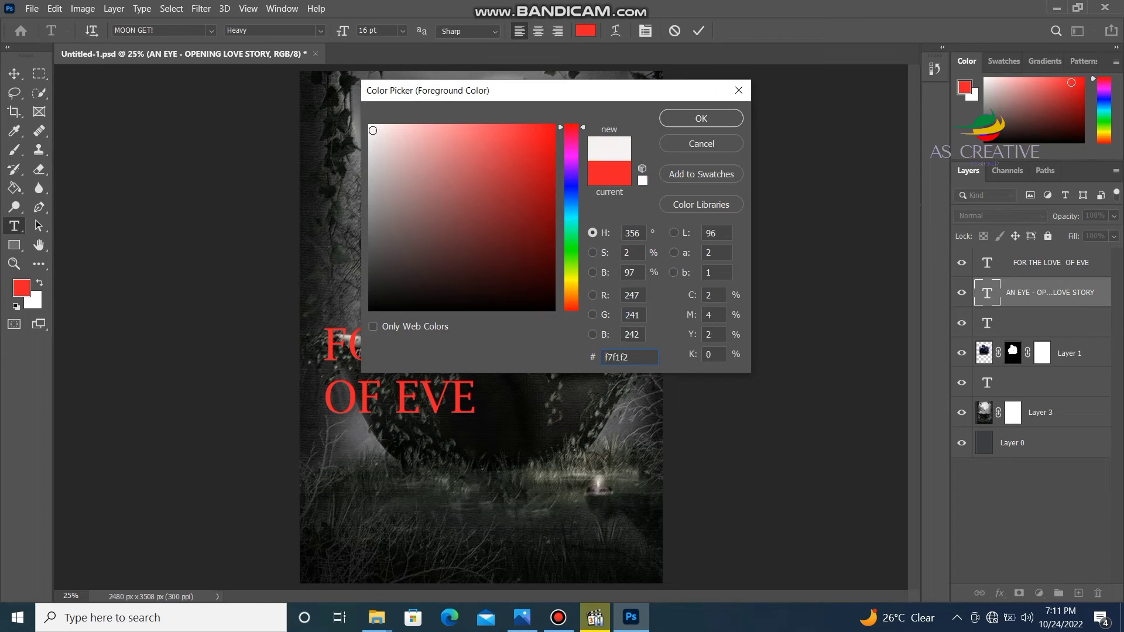
left_click(702, 118)
left_click(14, 74)
left_click_drag(461, 251, 457, 462)
Step: Add a new text line reading "NATIONWIPE SCREEING ON" across the couple
left_click(1042, 323)
left_click(14, 226)
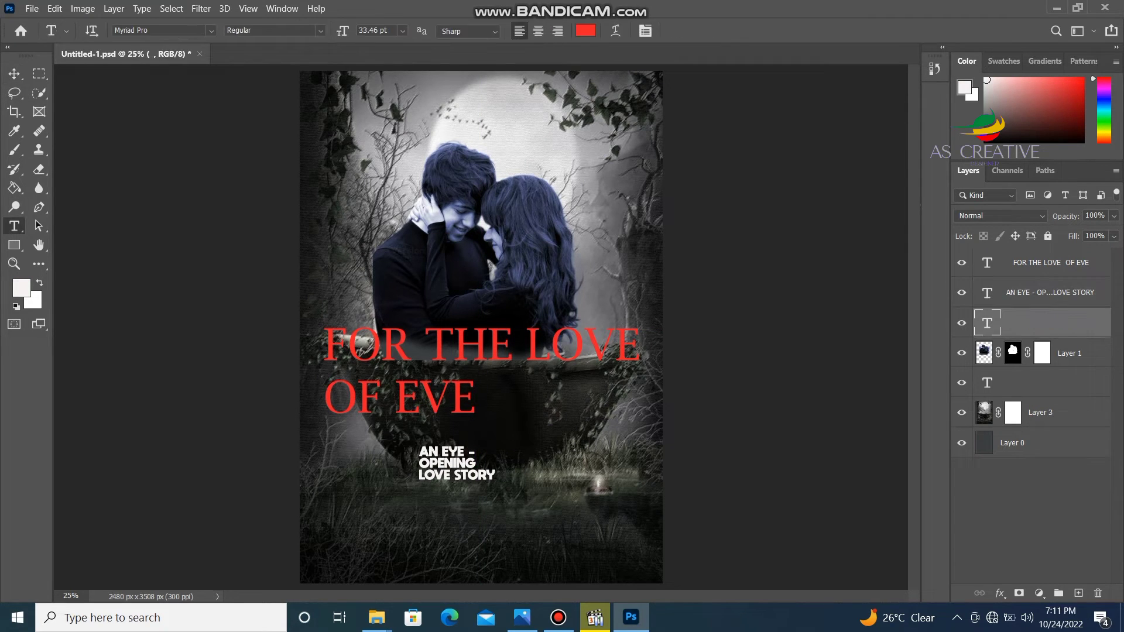
left_click(359, 236)
type("NATIONWIPE SCREEING ON")
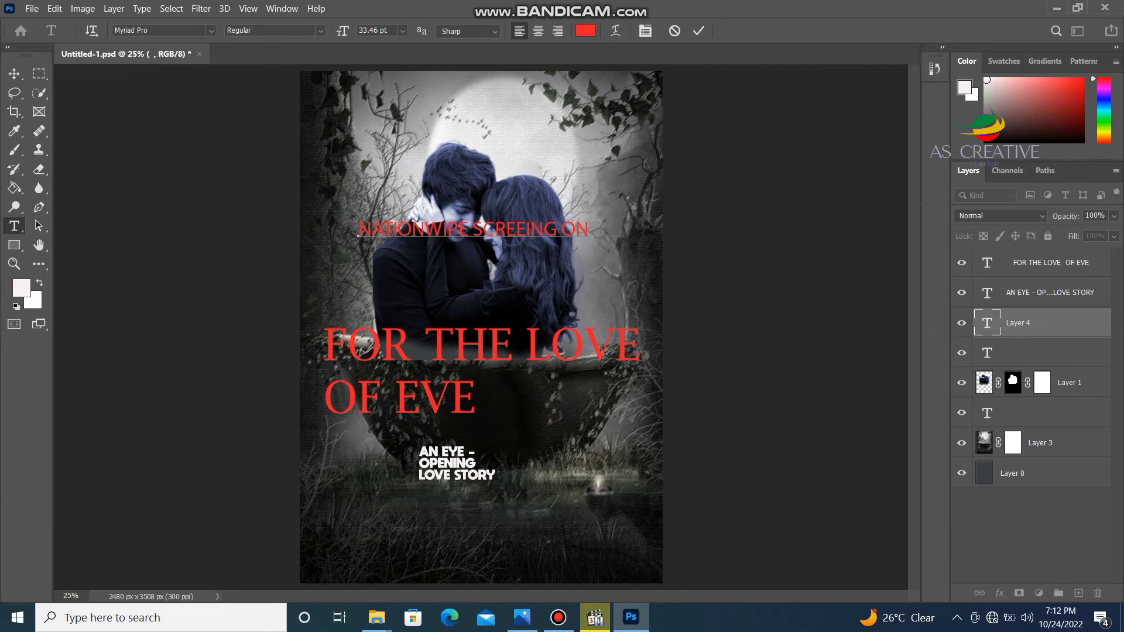
left_click(14, 74)
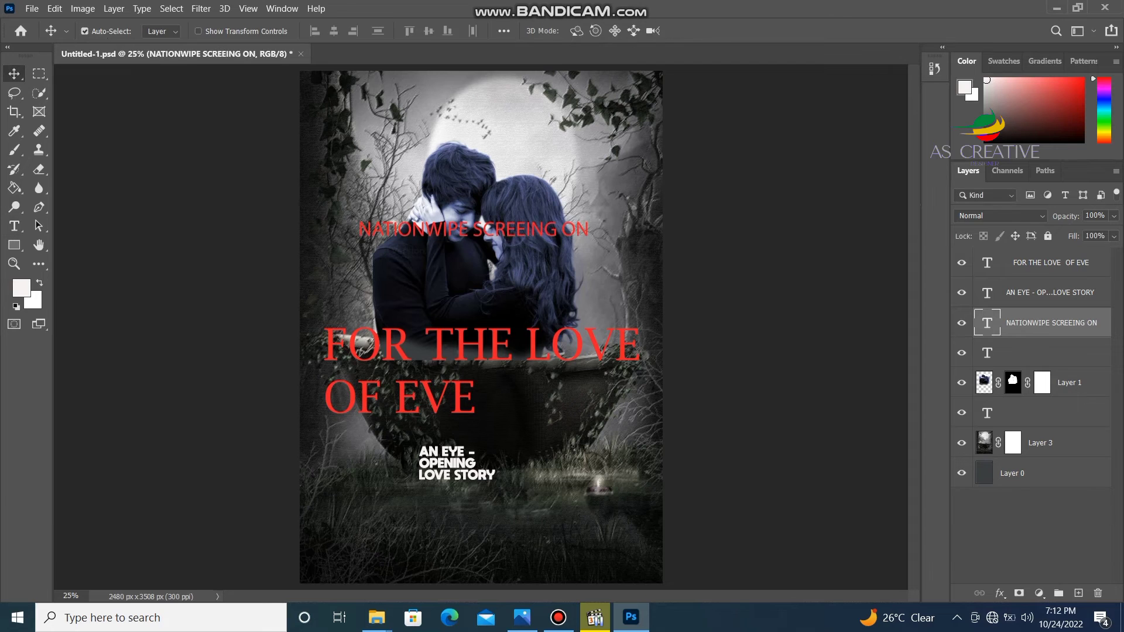
Step: Set the "NATIONWIPE SCREEING ON" line in Microsoft New Tai Lue at 24 pt
double_click(987, 324)
left_click(211, 30)
left_click(199, 236)
left_click(403, 31)
left_click(390, 141)
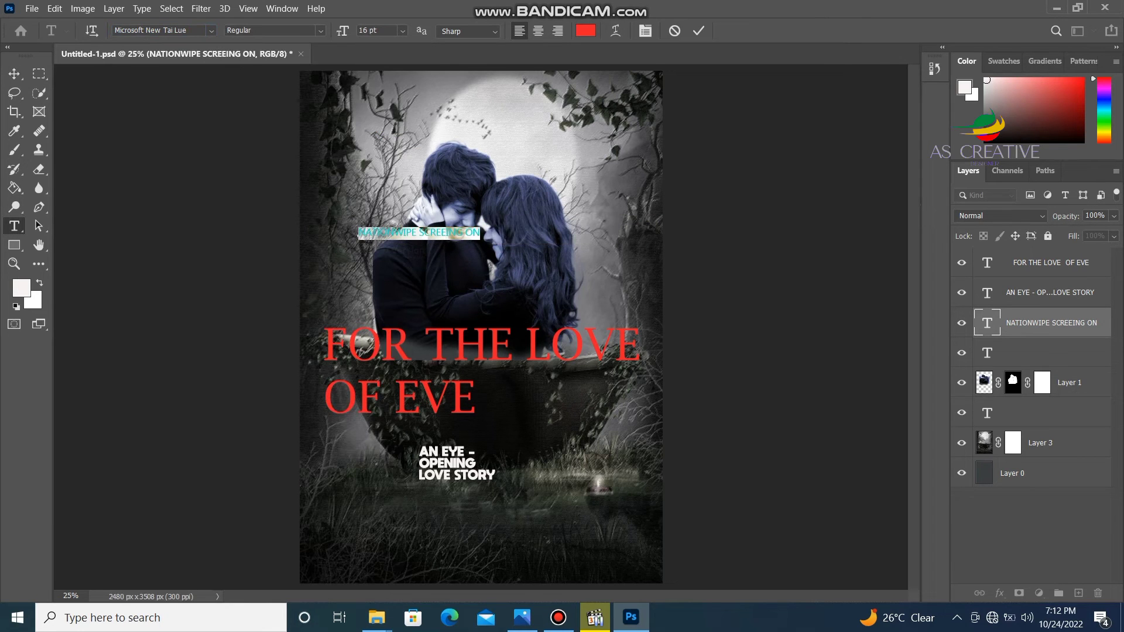
left_click(403, 30)
left_click(390, 163)
left_click(14, 74)
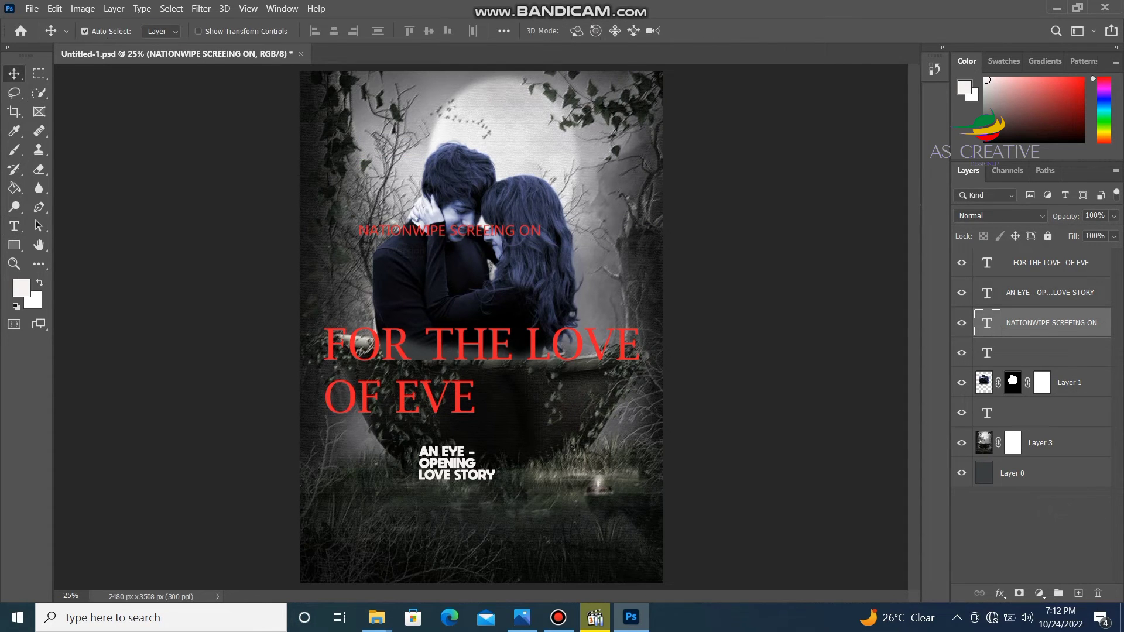
Step: Recolor the screening line with the off-white foreground color and move it down near the poster's bottom edge
double_click(987, 323)
left_click(21, 288)
left_click(701, 118)
left_click(14, 74)
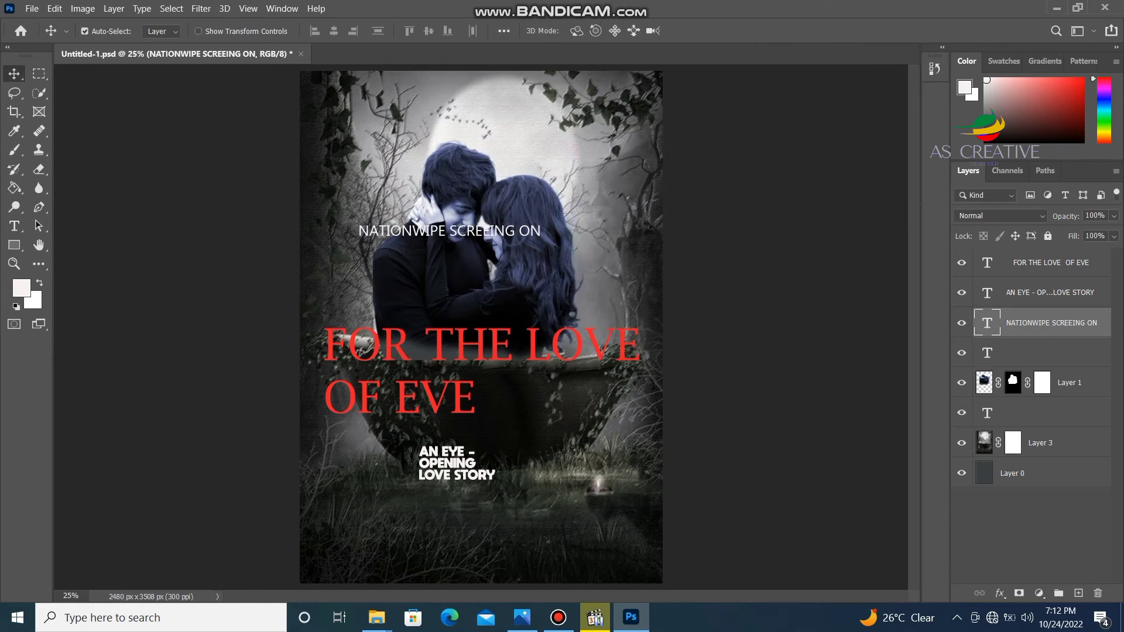
left_click_drag(466, 231, 483, 545)
Step: Add the date text "SEPTEMBER25<2022" and move it beneath the screening line
left_click(14, 226)
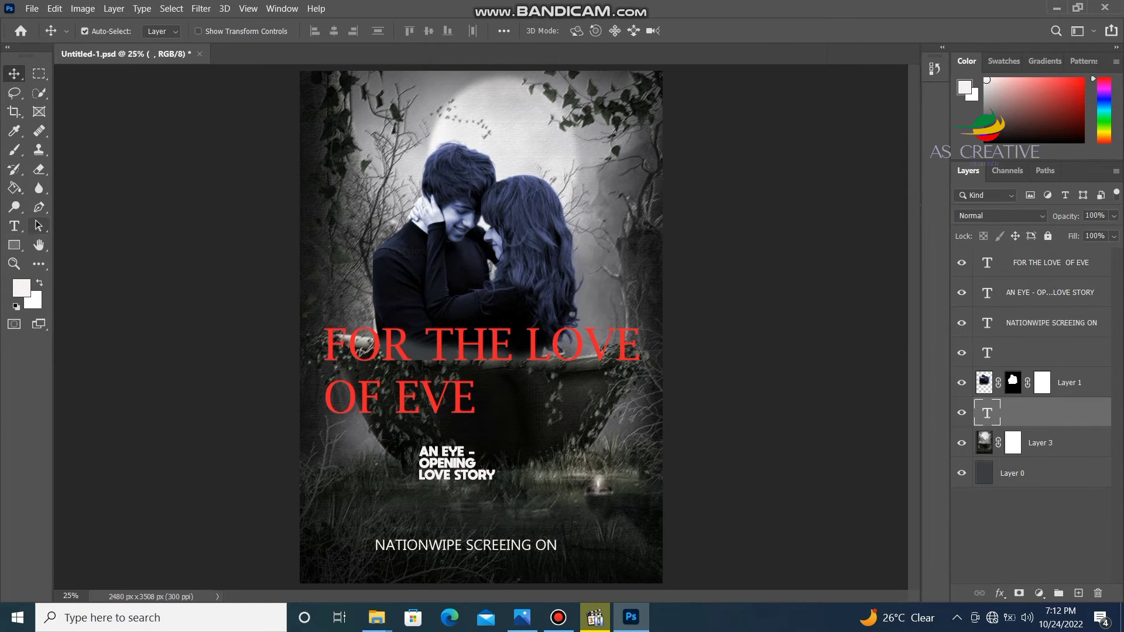
left_click(354, 234)
type("SEPTE")
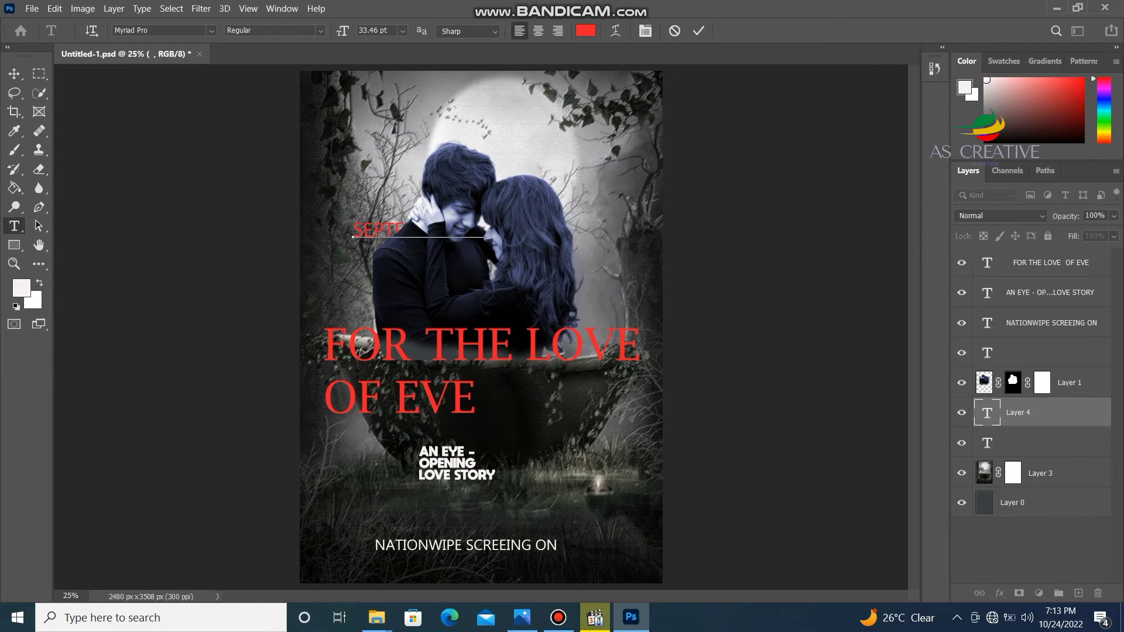
left_click(14, 74)
left_click_drag(369, 231, 390, 572)
Step: Set the date text in MOON GET! Heavy at 11 pt with the off-white foreground color
double_click(477, 574)
left_click(211, 31)
left_click(188, 417)
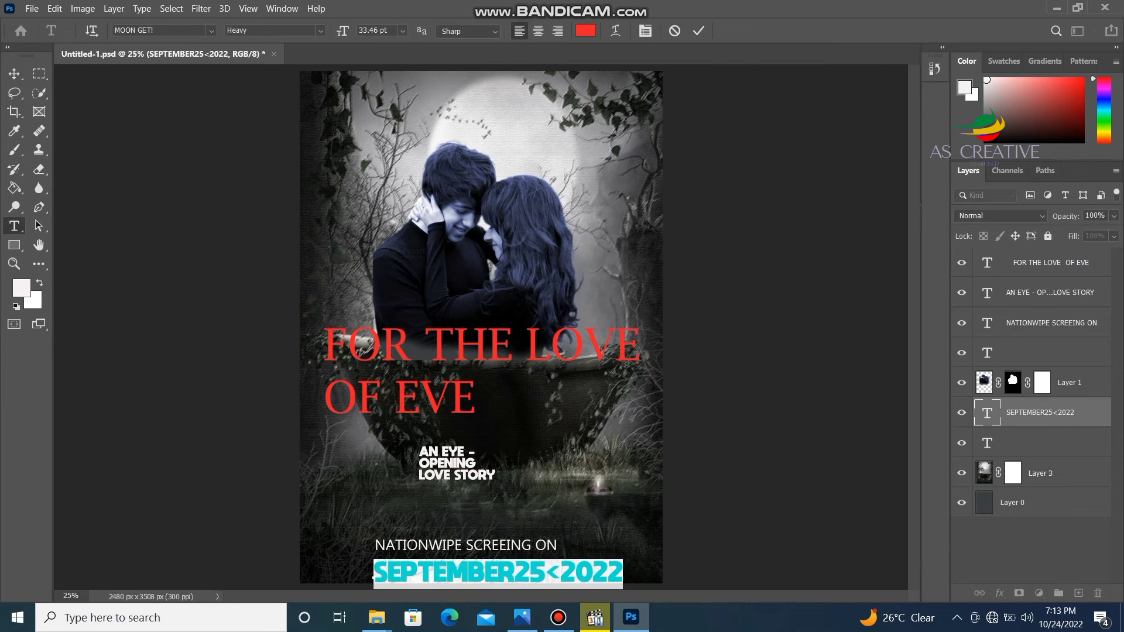
left_click(402, 30)
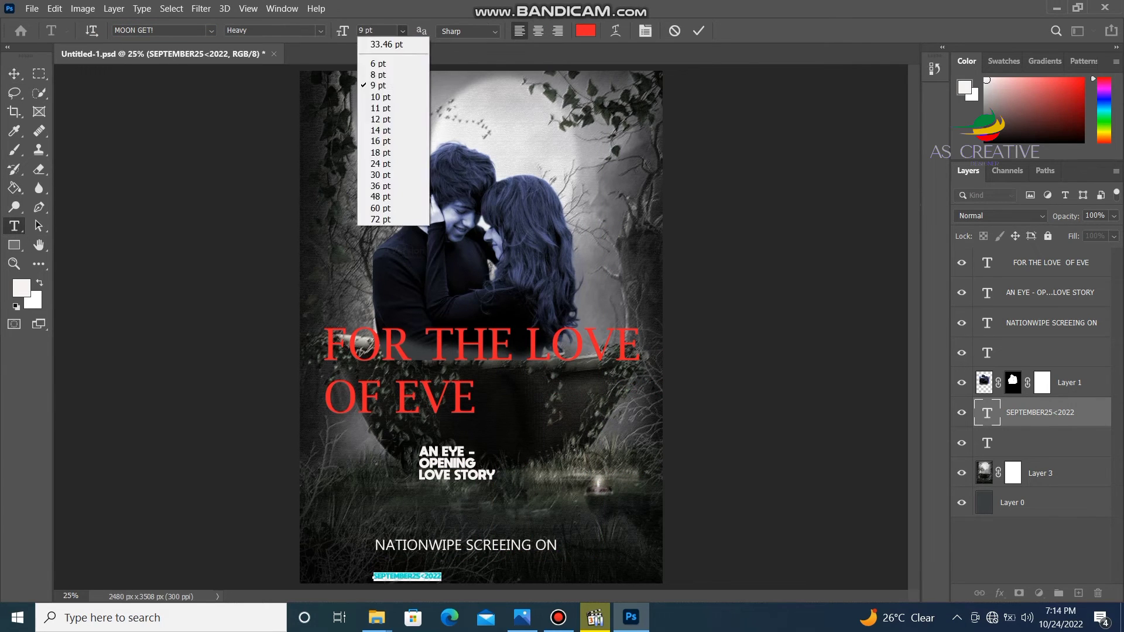
left_click(387, 109)
left_click(21, 288)
left_click(700, 118)
Step: Center the date text beneath the screening line and save the poster
left_click(14, 74)
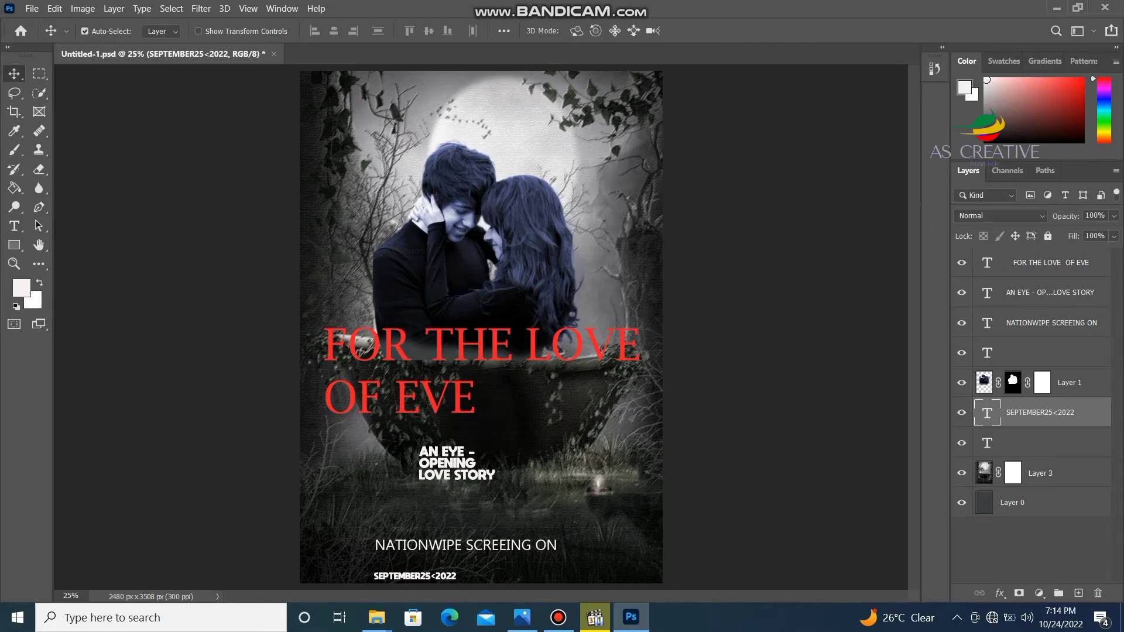
left_click_drag(437, 576, 497, 569)
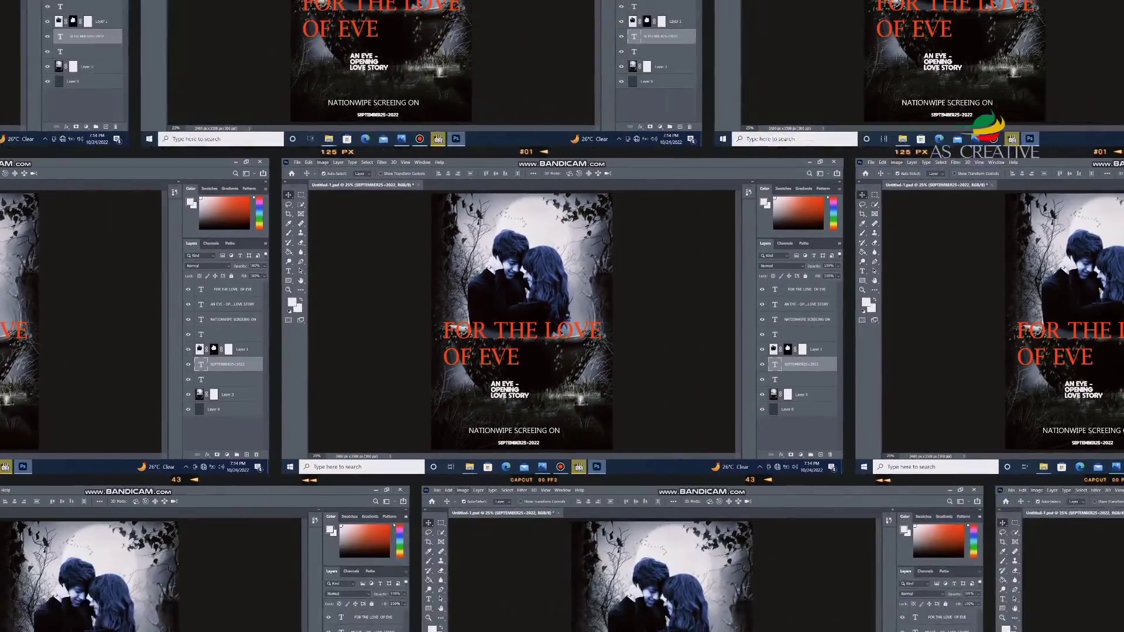
left_click(32, 8)
left_click(47, 161)
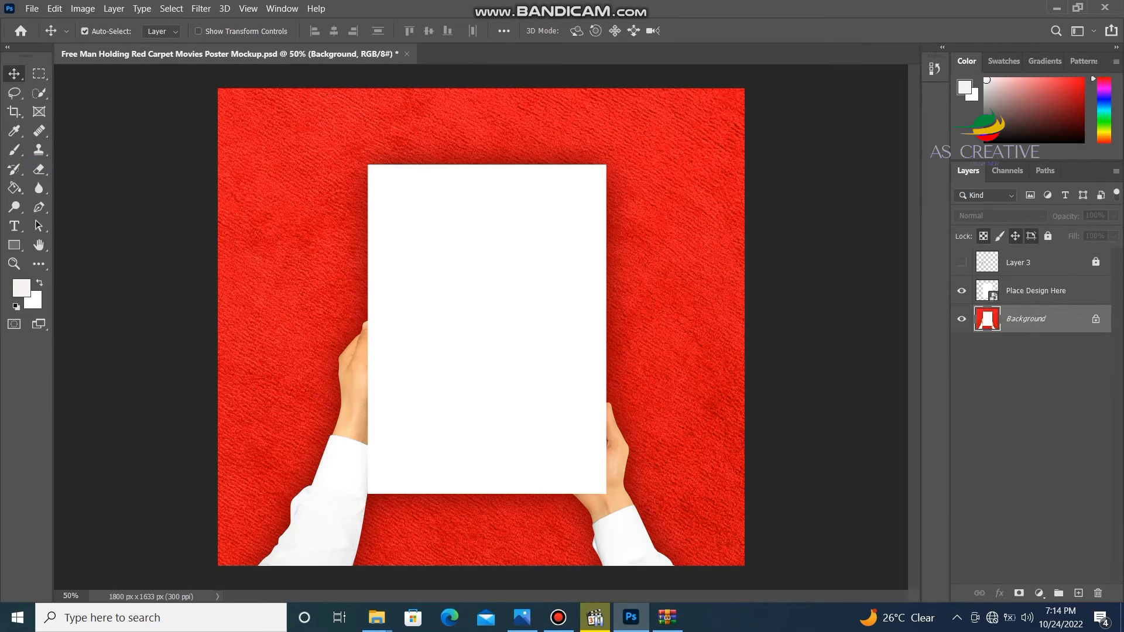
Step: Unlock the Background layer of the red carpet poster mockup and add a layer mask to it
right_click(998, 327)
left_click(992, 143)
left_click(1096, 319)
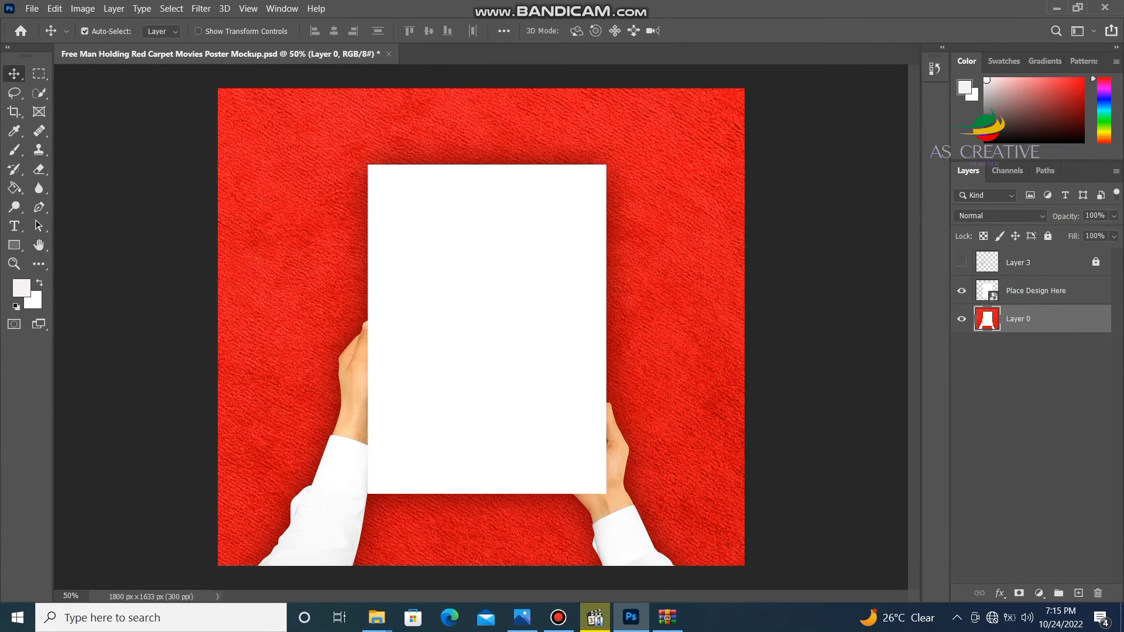
left_click(1019, 593)
Step: Apply a Color Overlay effect to the mockup's carpet layer, picking a nearly gray overlay color
left_click(1000, 593)
left_click(1034, 535)
left_click(624, 125)
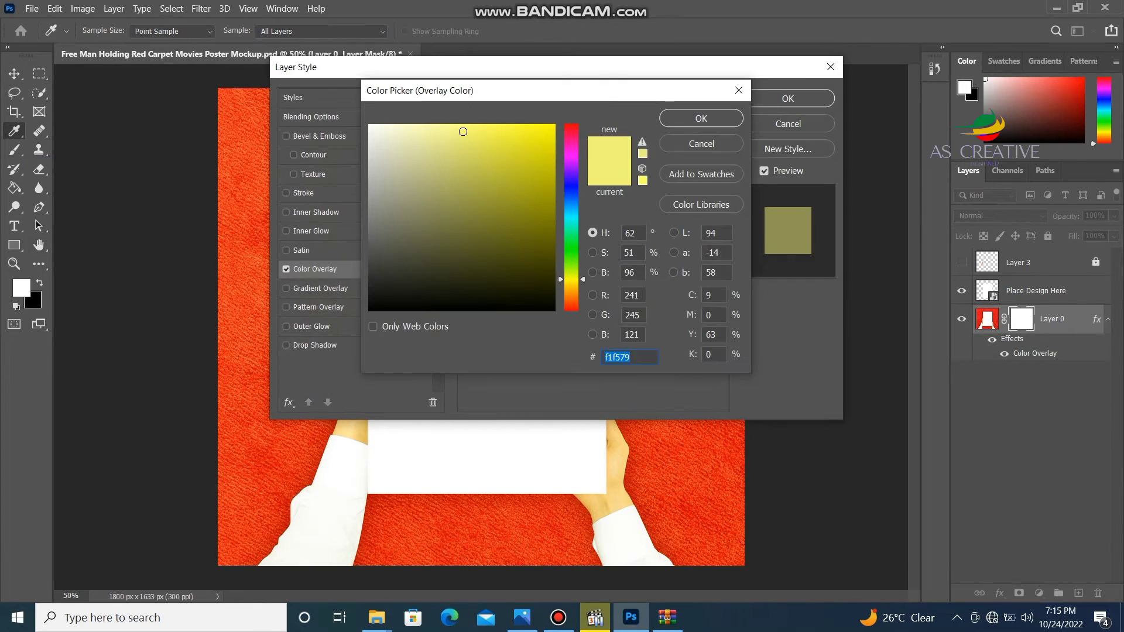
left_click_drag(428, 254, 374, 254)
left_click(701, 118)
left_click(788, 99)
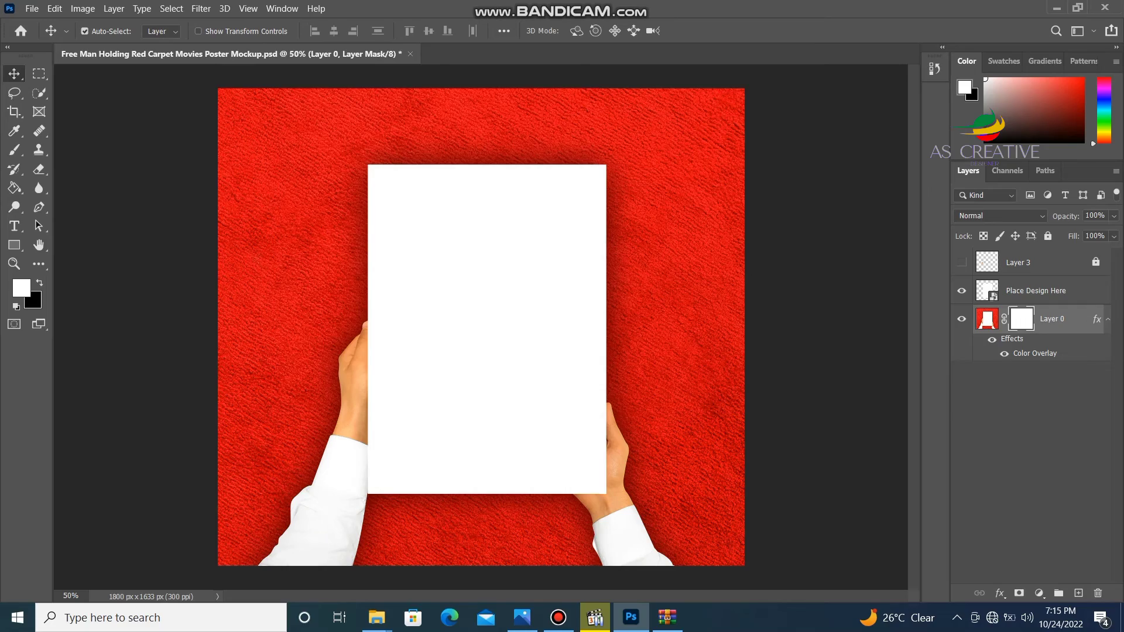
Step: Open the Place Design Here smart object and place the Untitled-1 poster in it as an embedded file
double_click(987, 290)
left_click(32, 8)
left_click(56, 284)
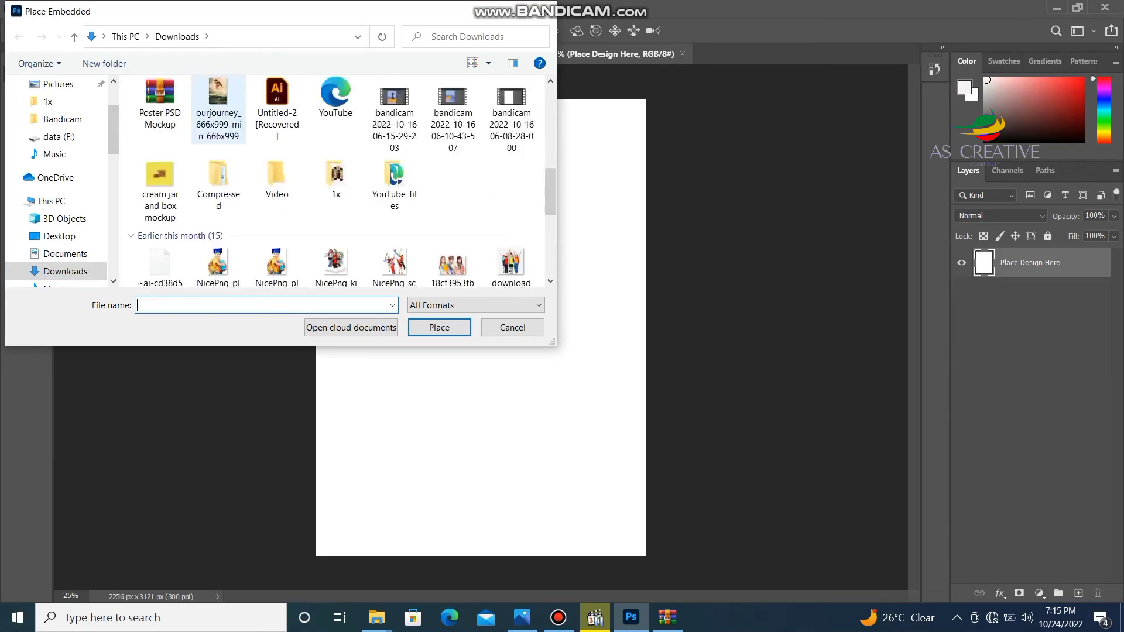
scroll(175, 146, "up", 5)
left_click(155, 94)
left_click(440, 327)
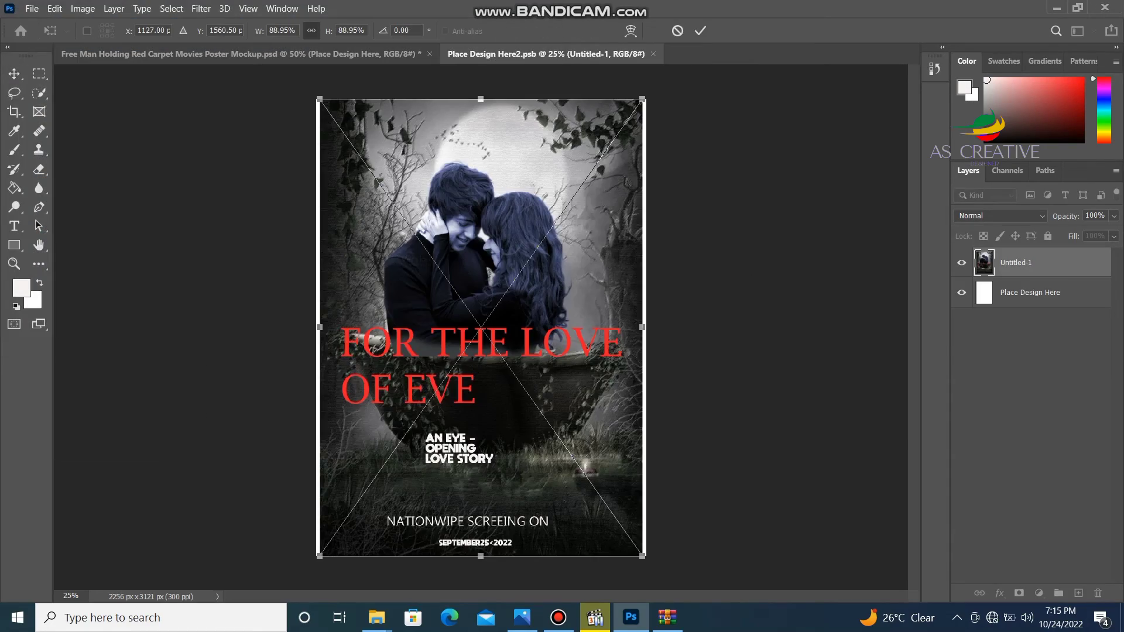